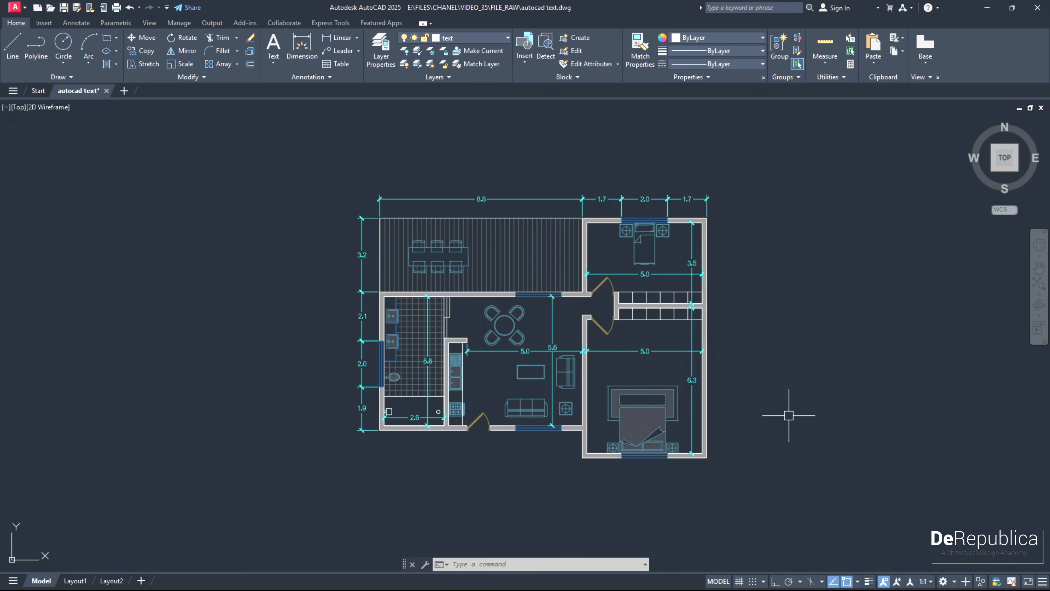
middle_drag(786, 418, 787, 405)
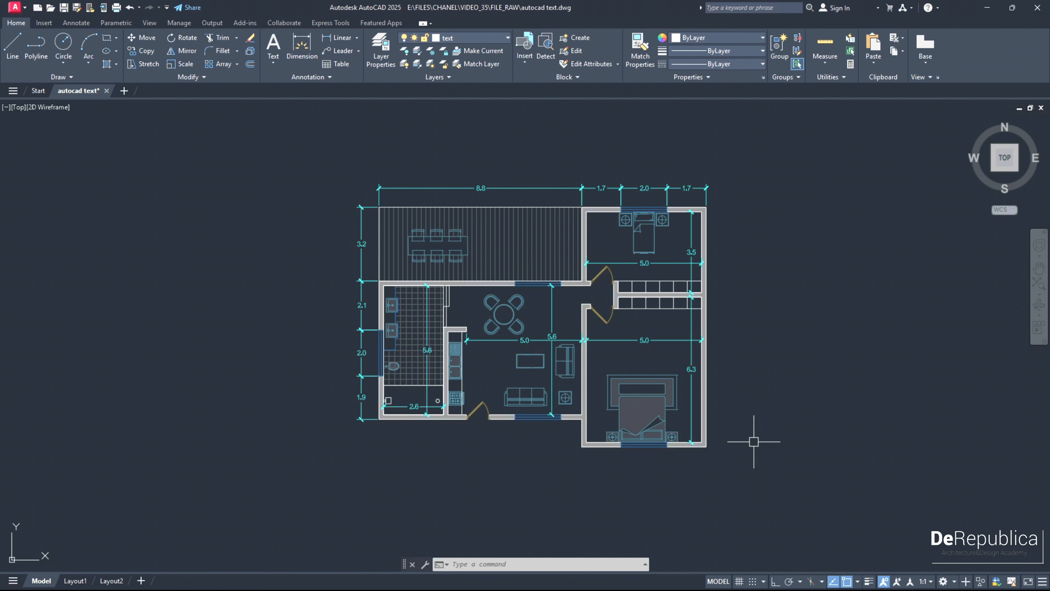
middle_drag(769, 429, 767, 430)
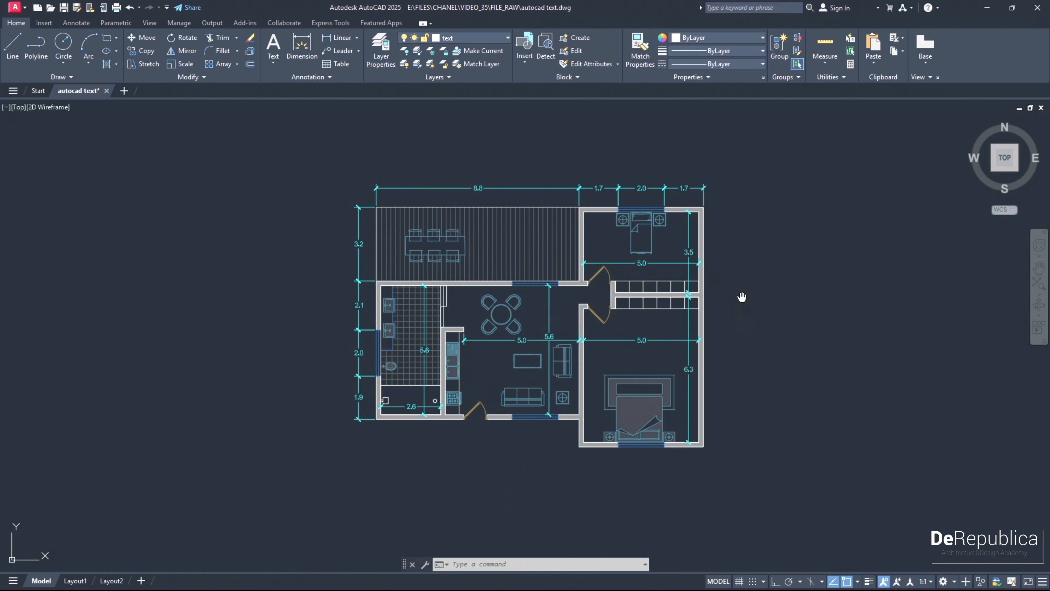
middle_drag(741, 299, 730, 298)
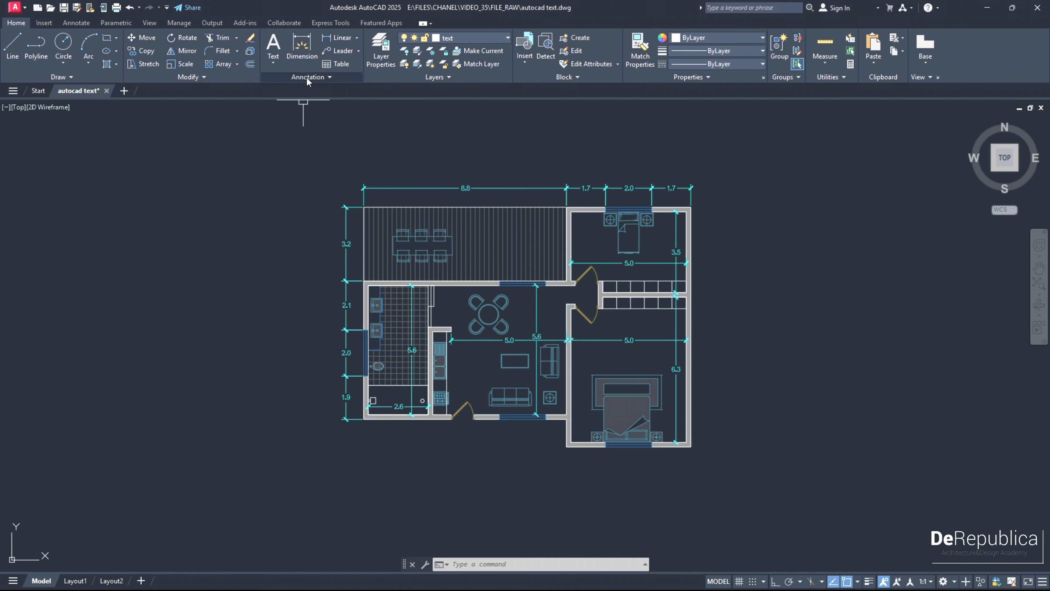
Step: Add the single-line text "Bedroom" beneath the single bed, just above the wardrobes, with height 0.2 and rotation 0
click(277, 62)
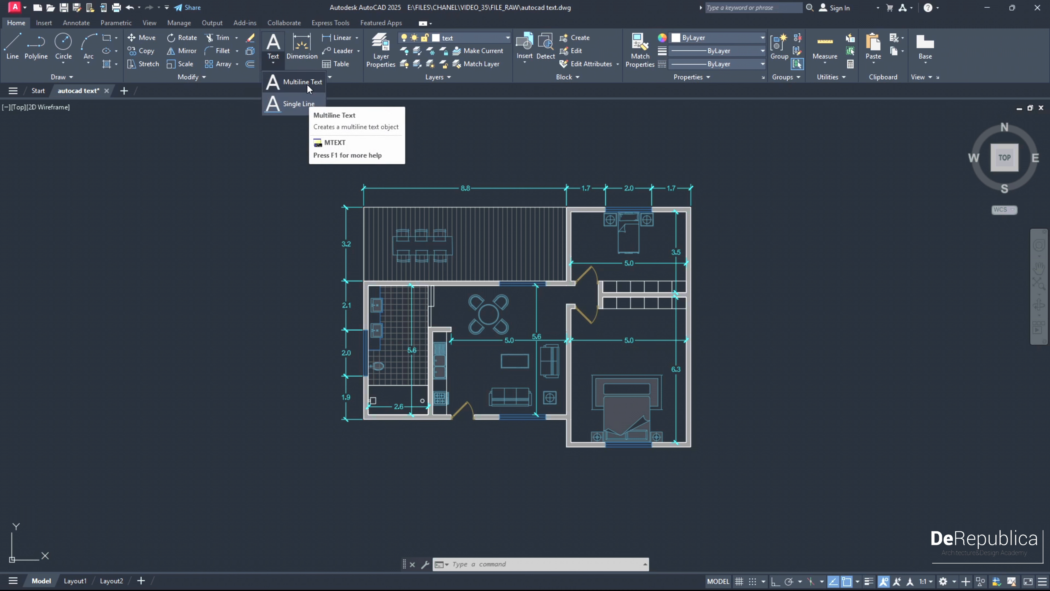
click(308, 104)
scroll(636, 262, up, 2)
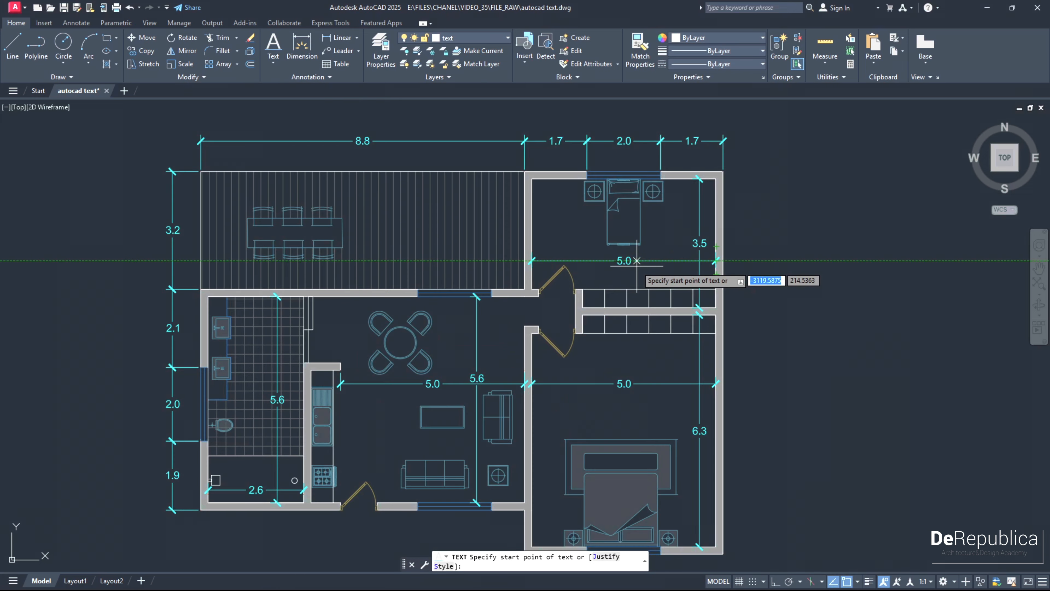
scroll(636, 263, up, 3)
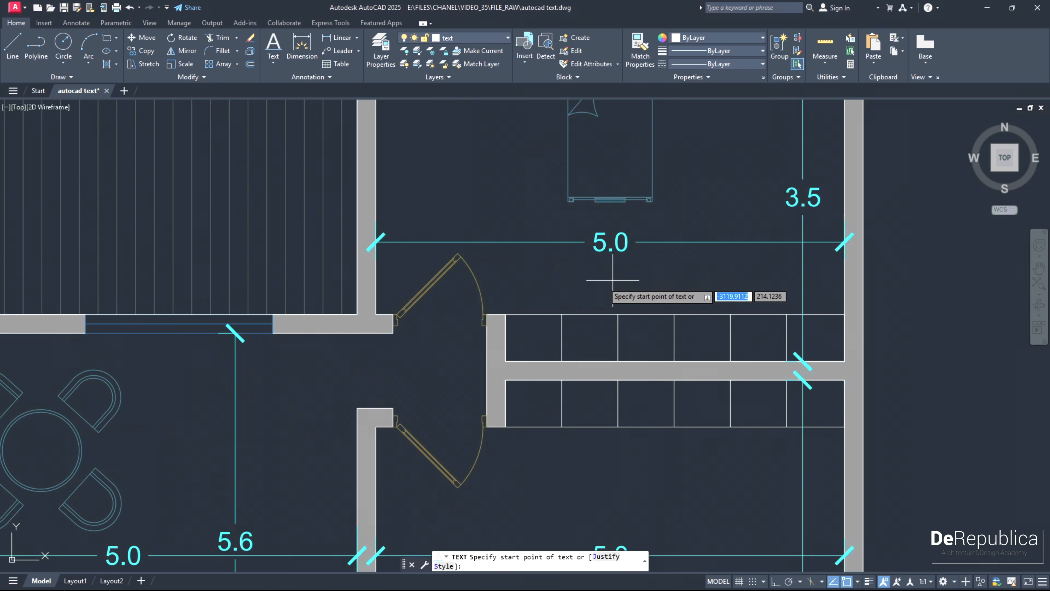
click(550, 298)
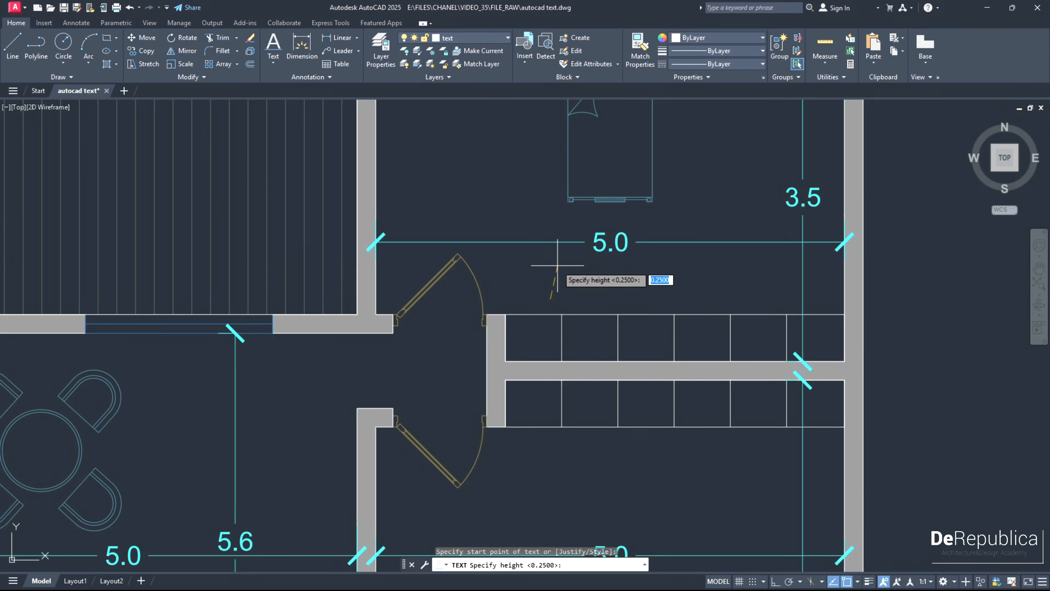
text(0.2)
key(Return)
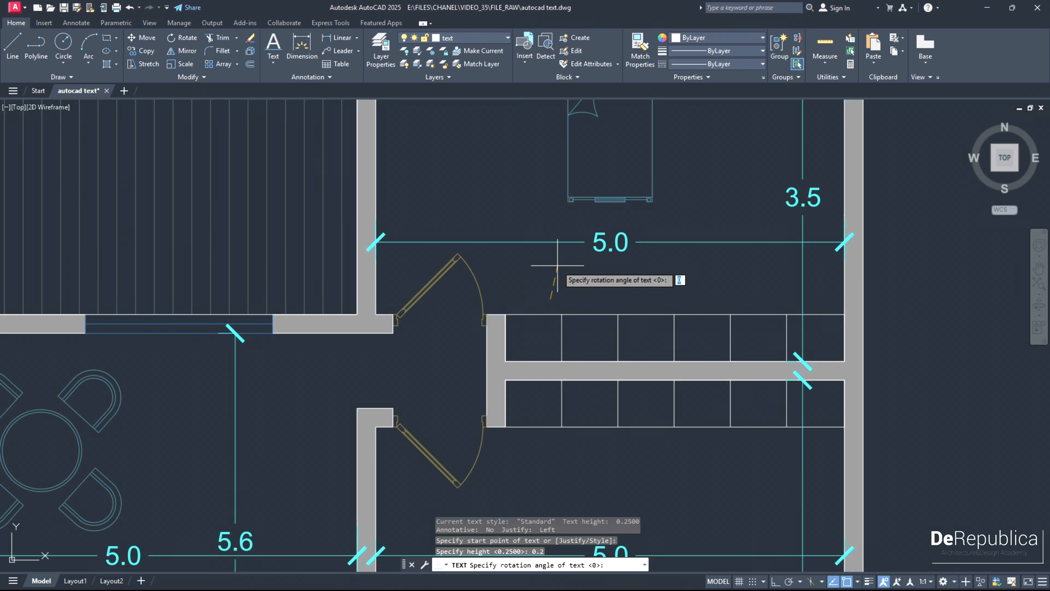
text(0)
key(Return)
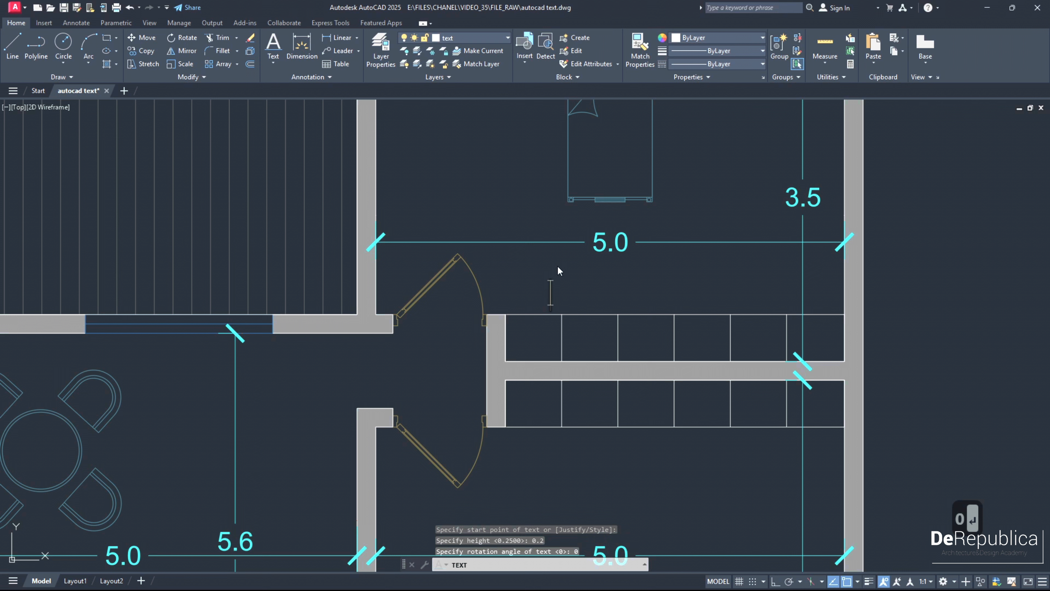
text(Bedroom)
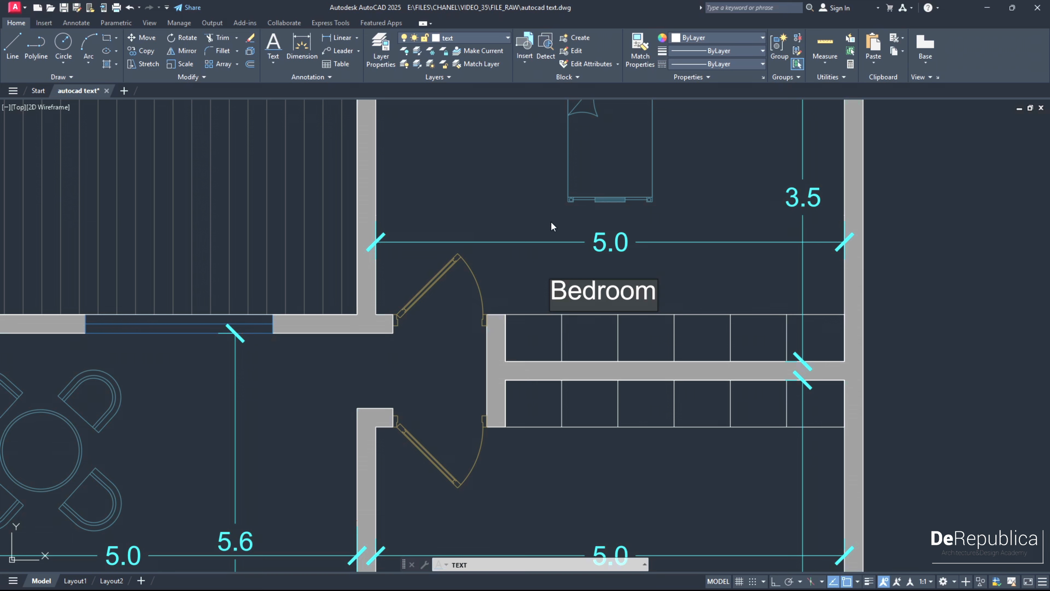
click(529, 205)
key(Return)
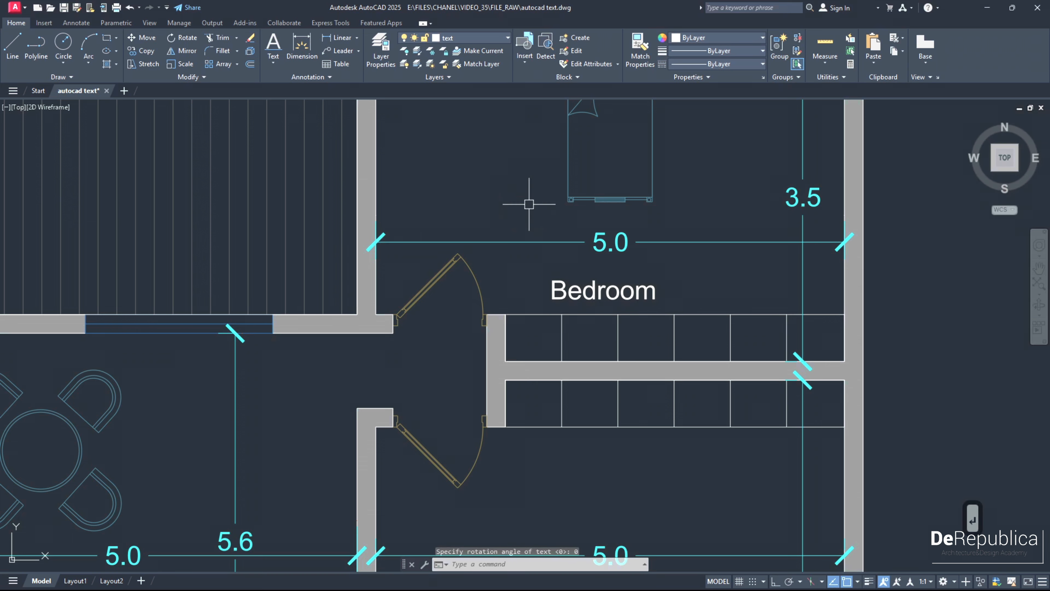
scroll(577, 263, down, 10)
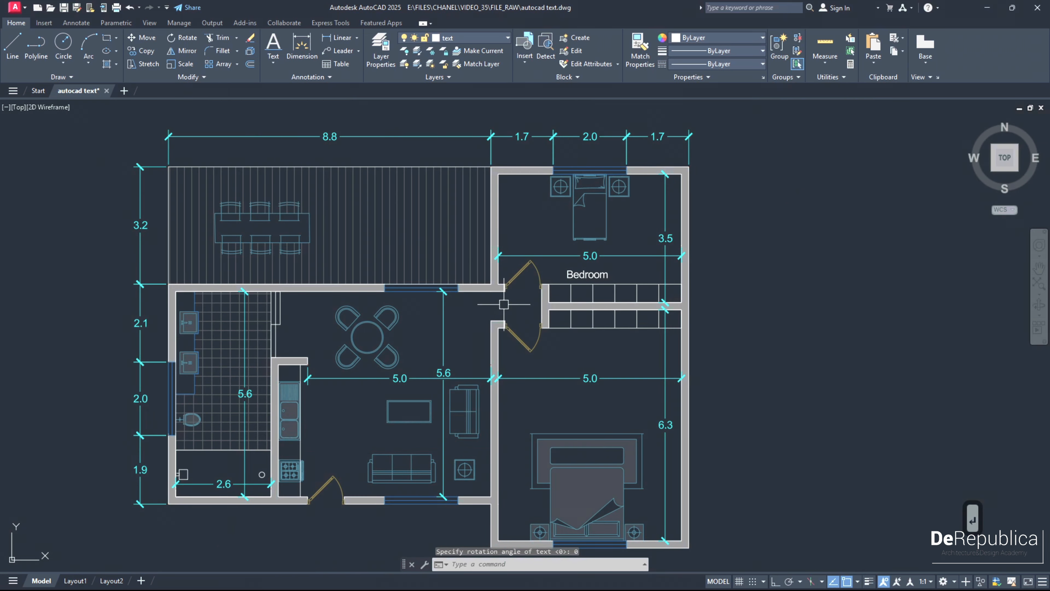
middle_drag(573, 283, 592, 291)
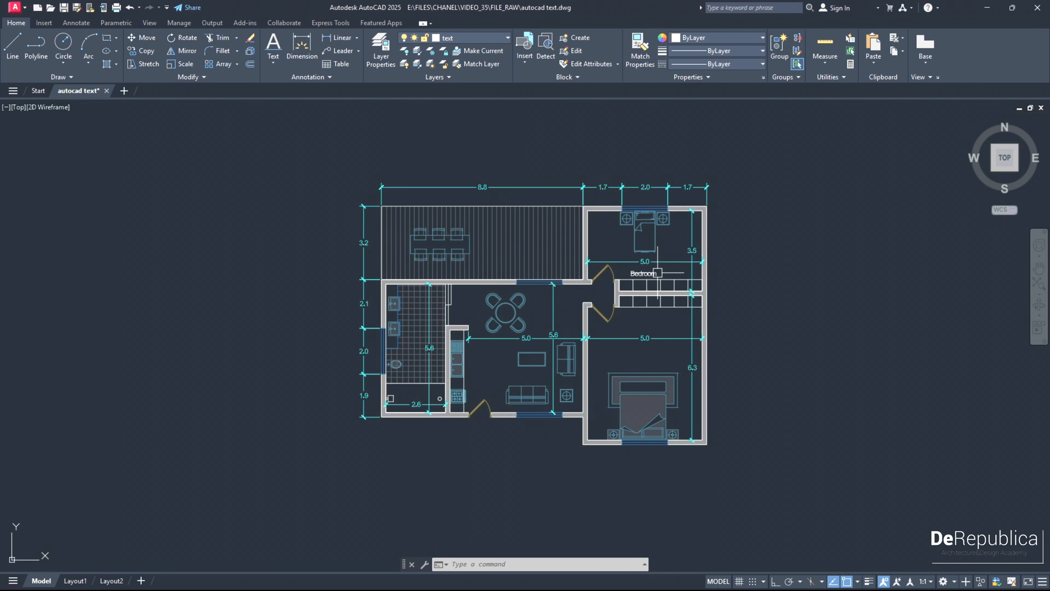
scroll(648, 275, up, 2)
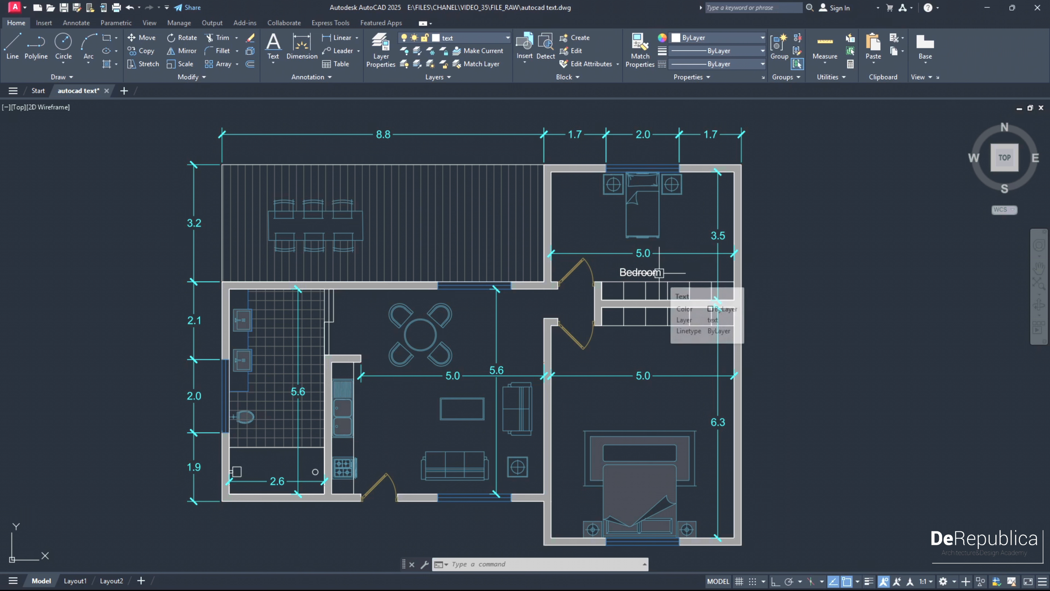
middle_drag(572, 310, 583, 303)
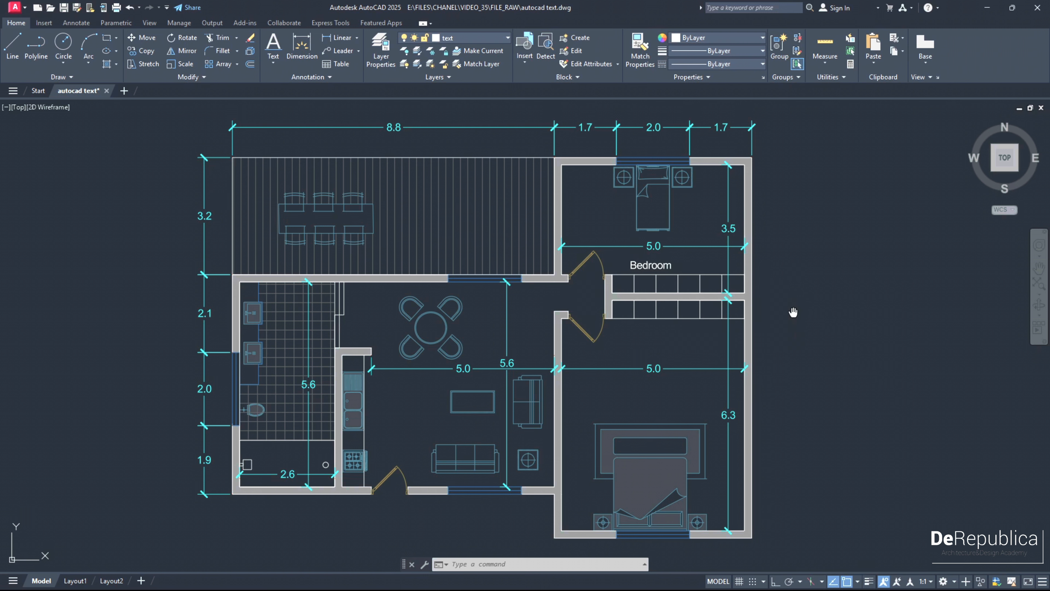
middle_drag(793, 312, 789, 307)
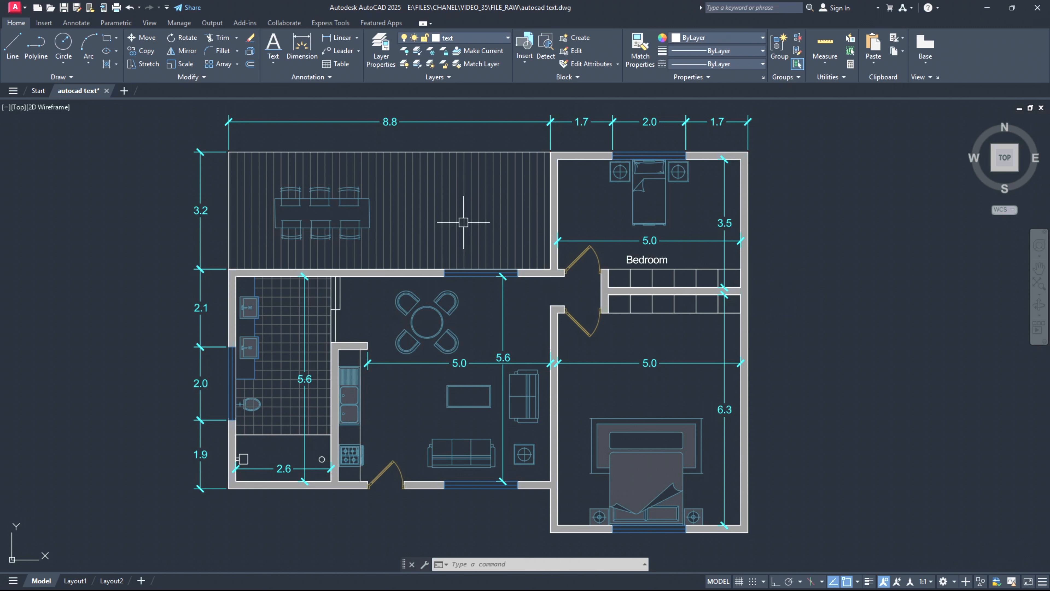
Step: Create a multiline text box in the empty area below the floor plan's living room
click(279, 68)
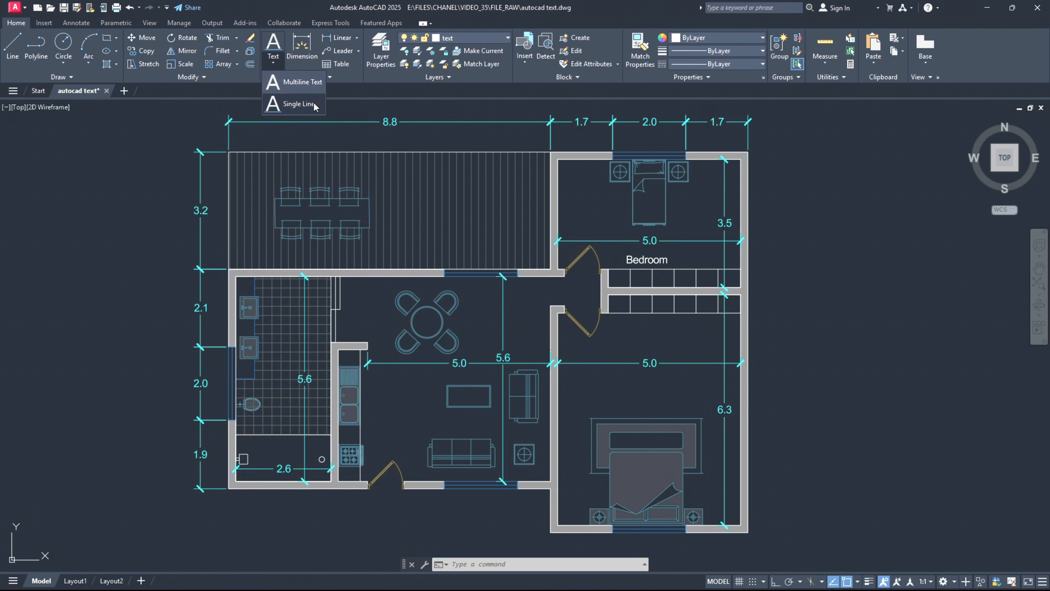
click(307, 87)
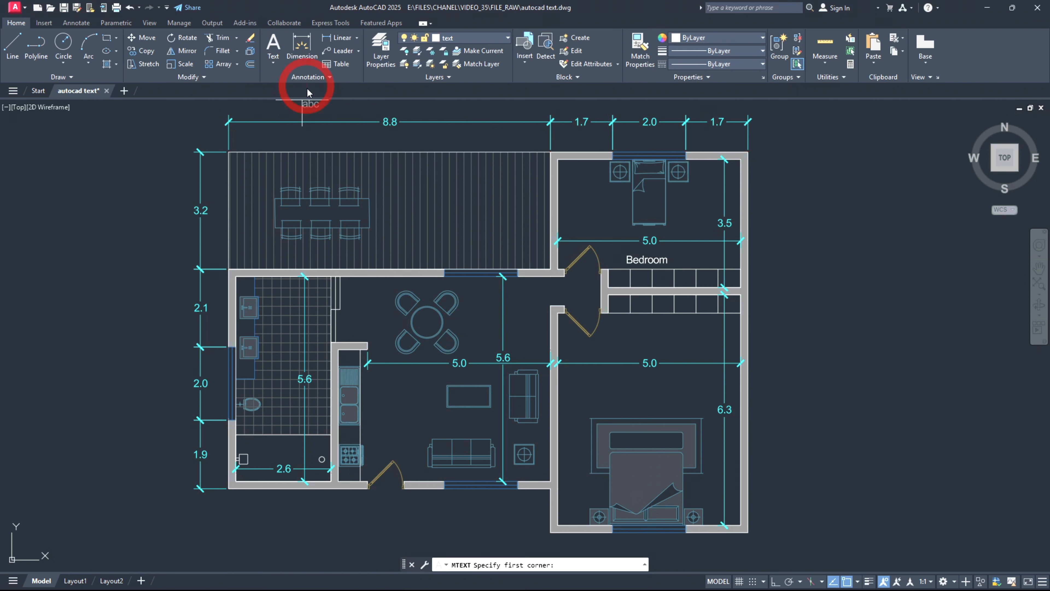
scroll(439, 244, down, 2)
mouse_move(447, 362)
middle_down()
mouse_move(474, 315)
mouse_move(506, 336)
middle_up()
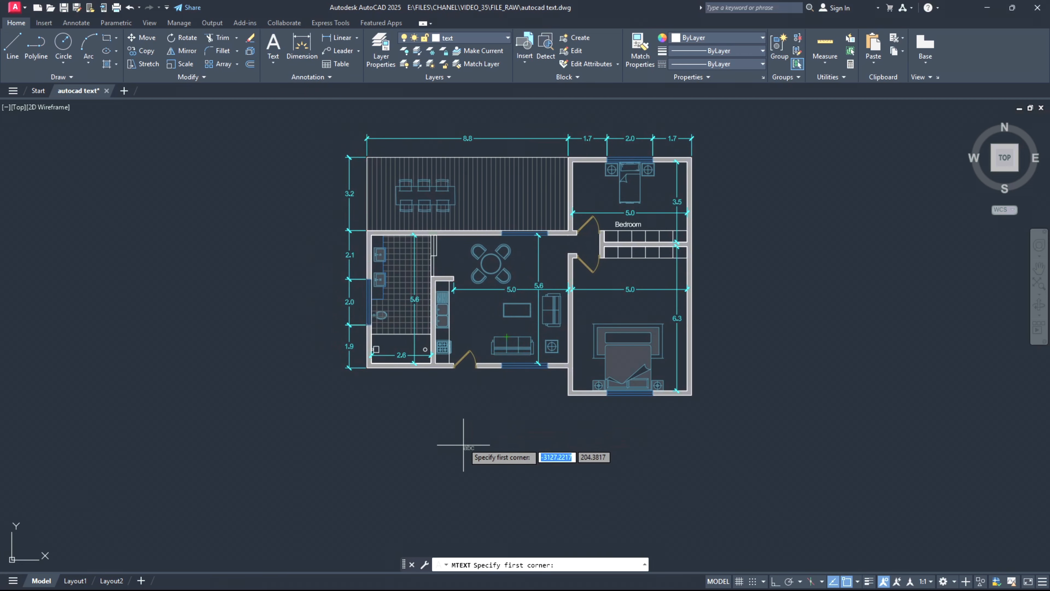
click(464, 432)
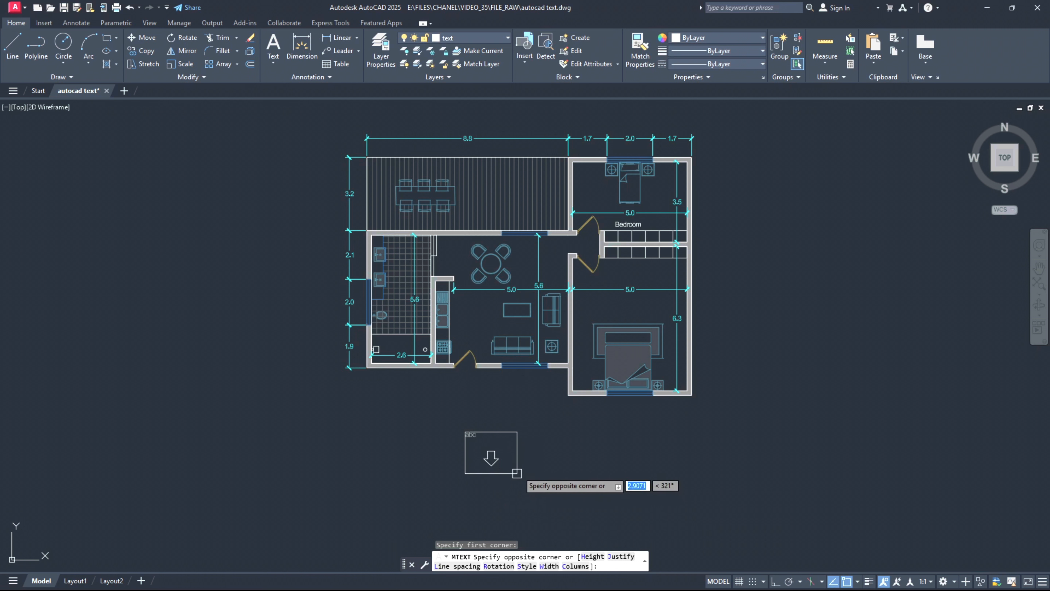
click(536, 467)
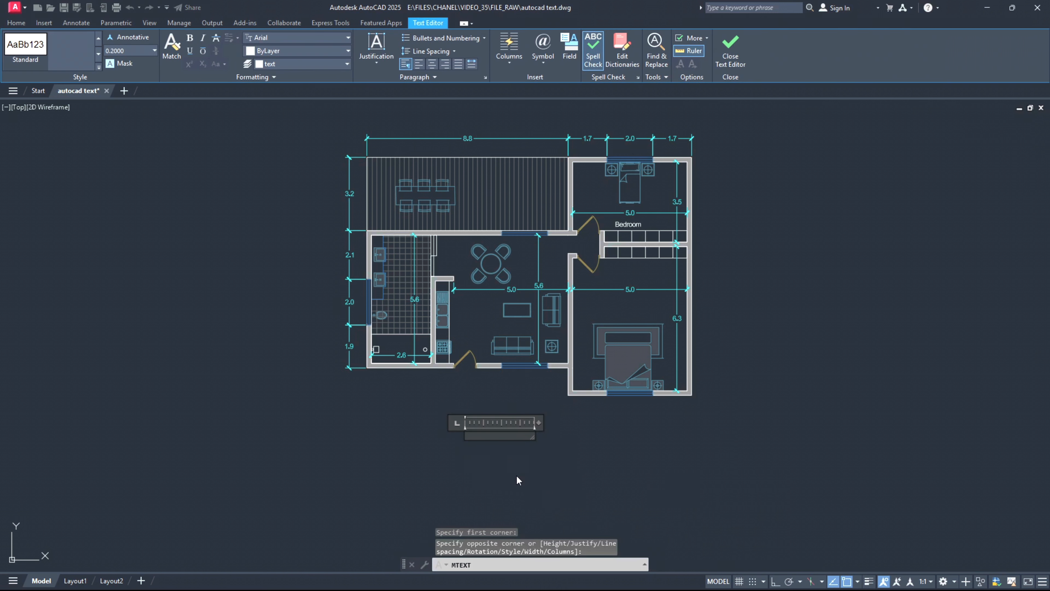
Step: Enter "Vacation House Ground floor Plan" as the first line of the multiline text and begin a new line
scroll(493, 465, up, 2)
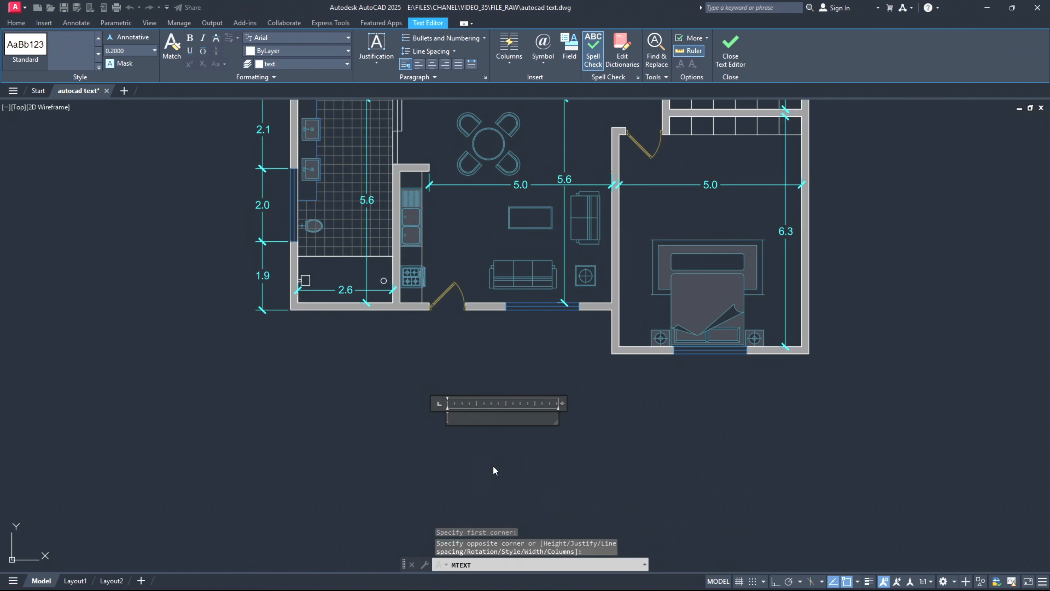
text(G)
key(BackSpace)
text(Vat)
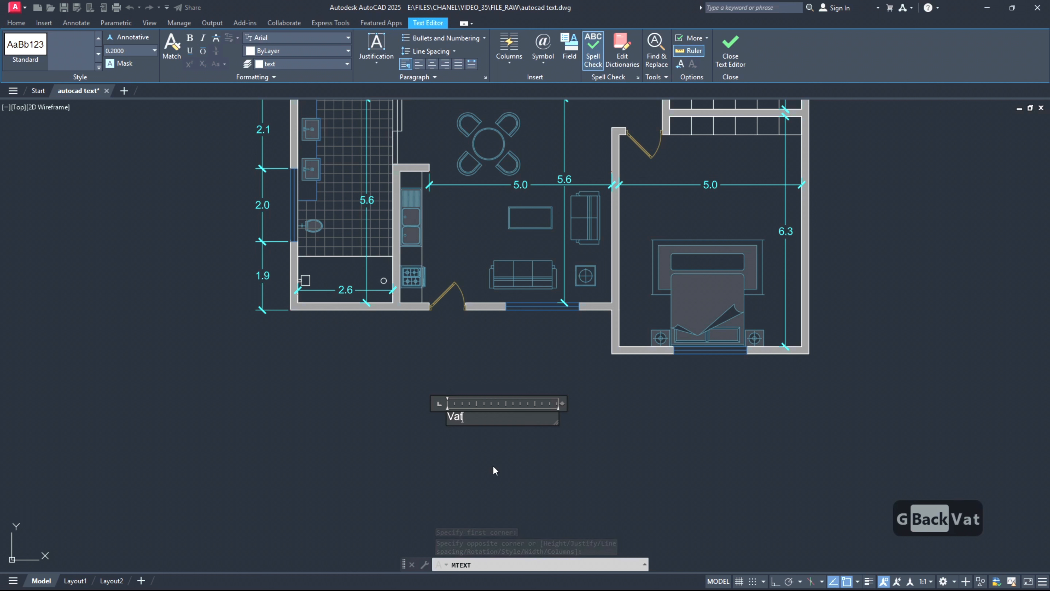
key(BackSpace)
text(cat)
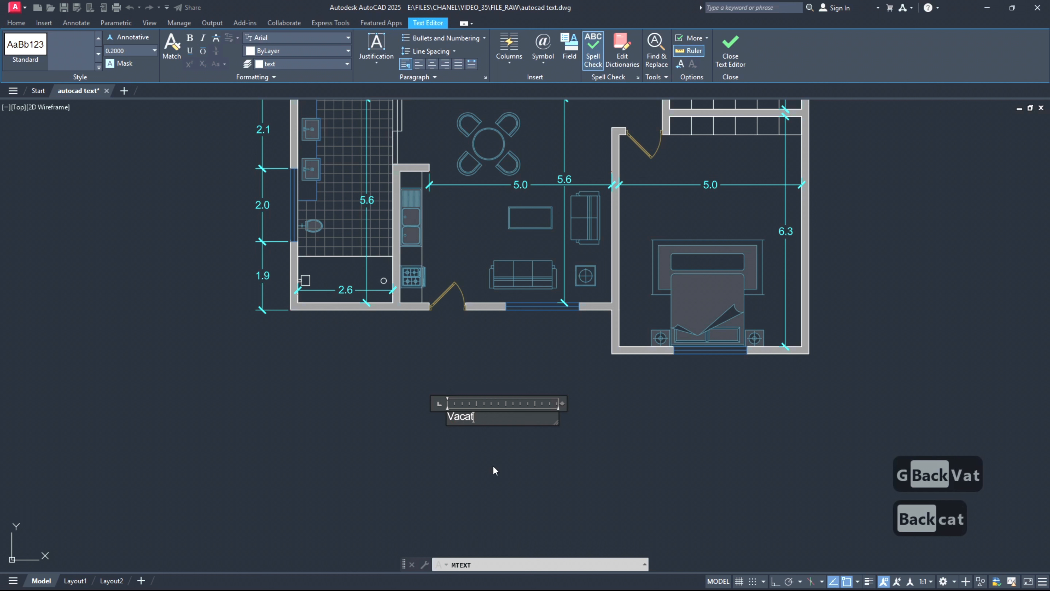
text(ion House)
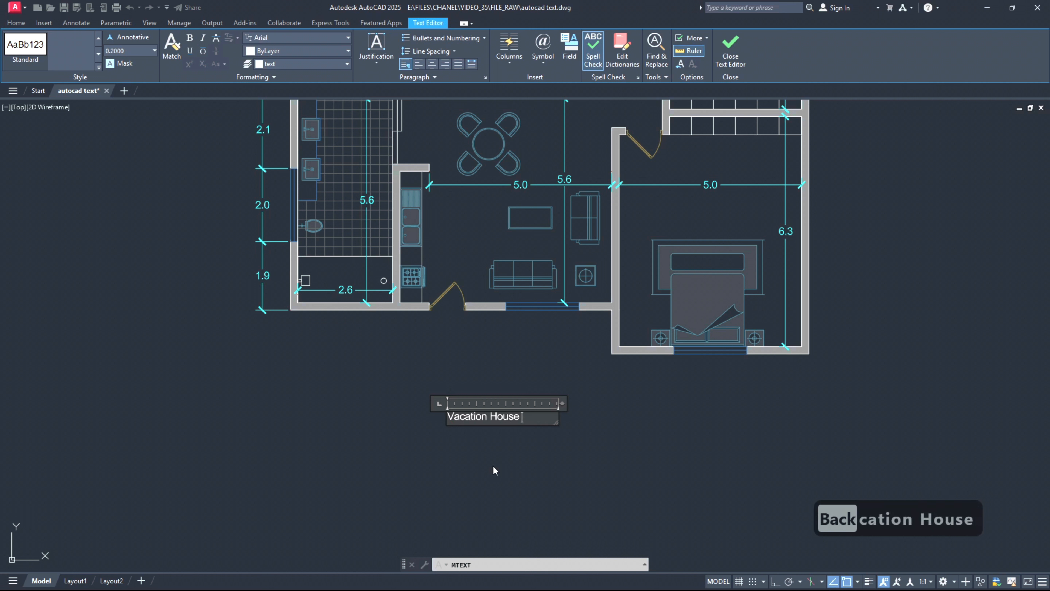
text( Ground floor)
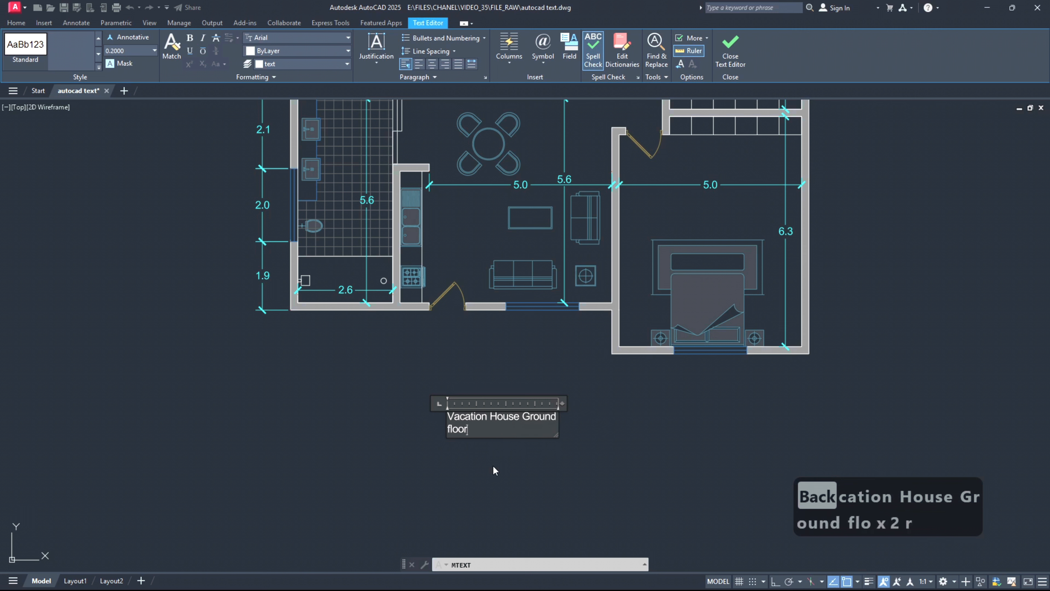
text( Plan)
key(Return)
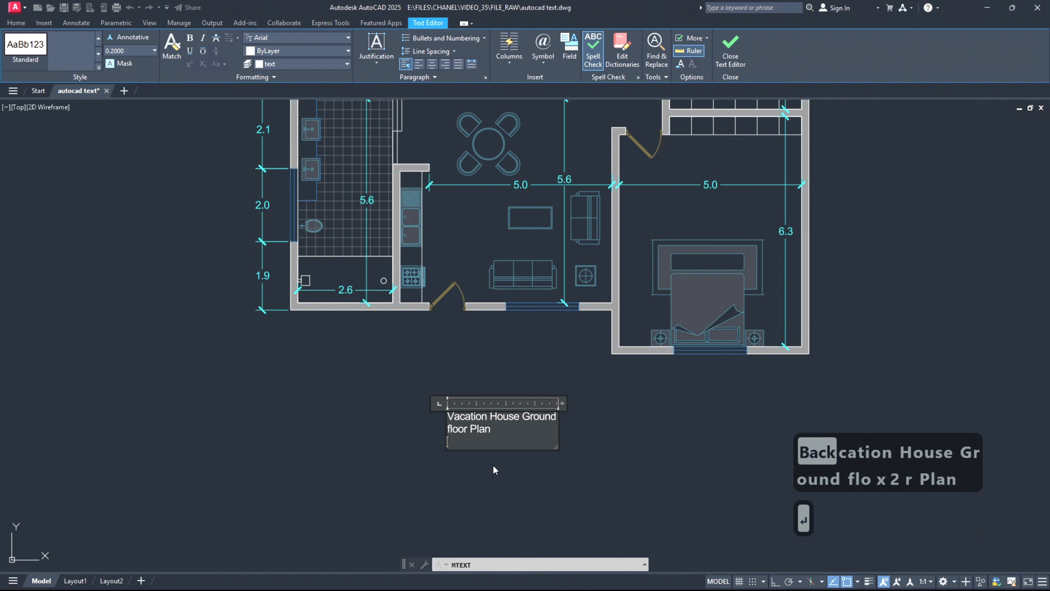
Step: Add the line "Area: 150 m2" and widen the text box until the title fits on one line
text(Area)
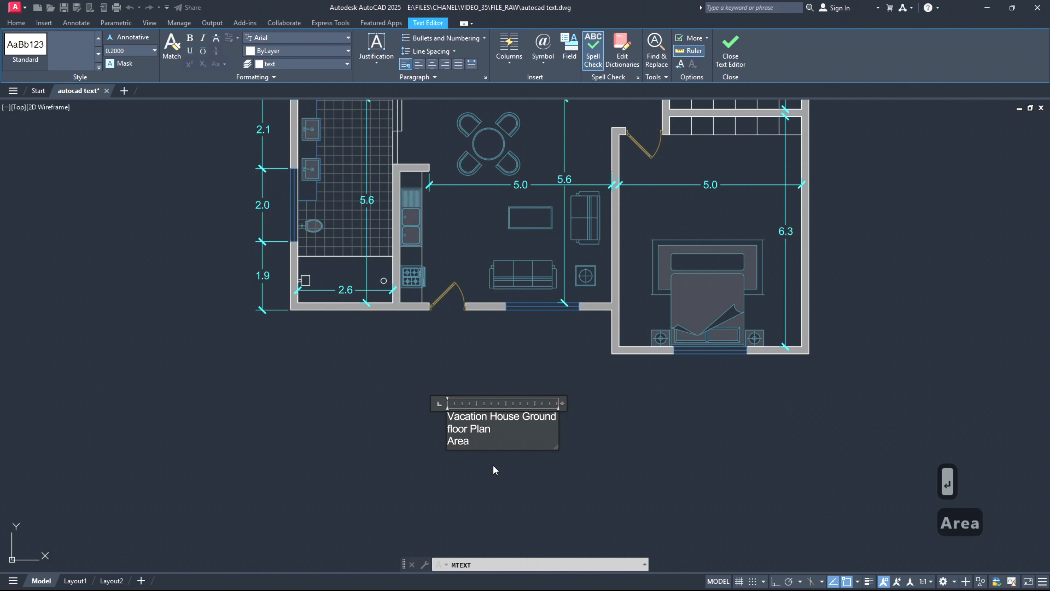
text(: 15)
key(BackSpace)
text(6)
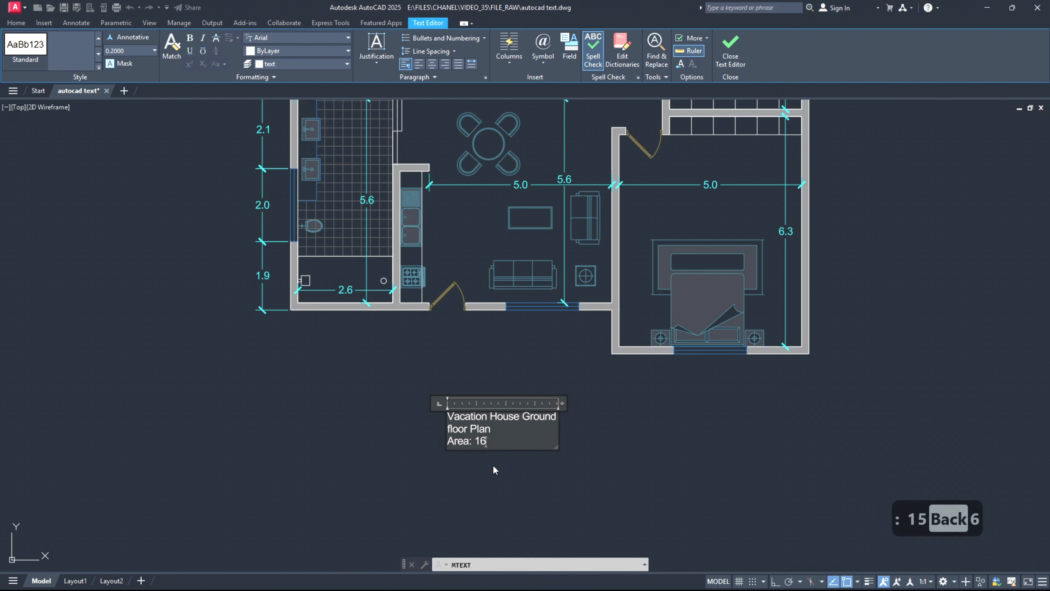
key(BackSpace)
text(50 m)
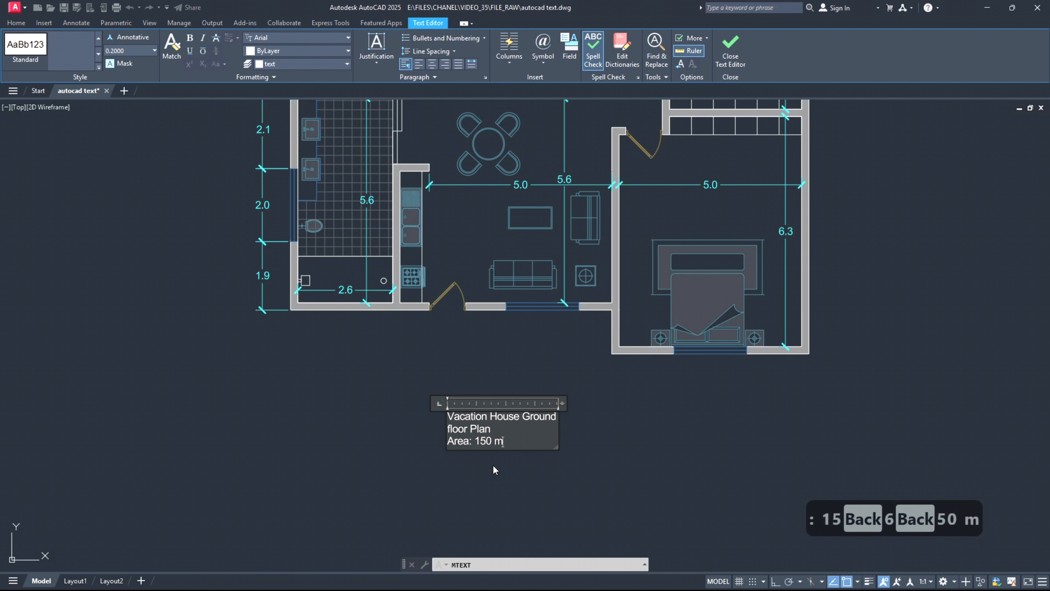
text(2)
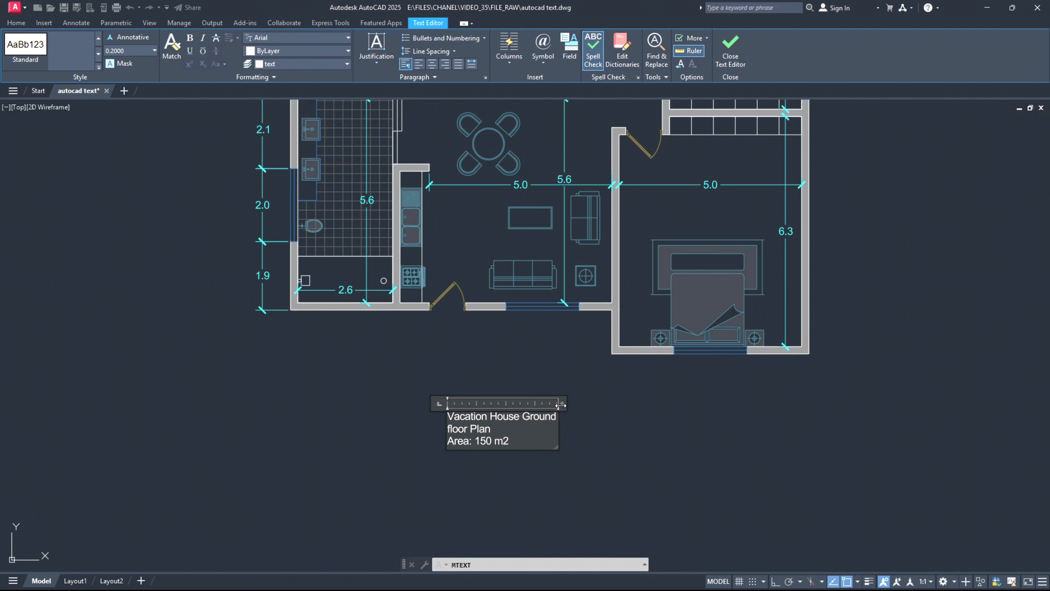
drag(560, 405, 606, 404)
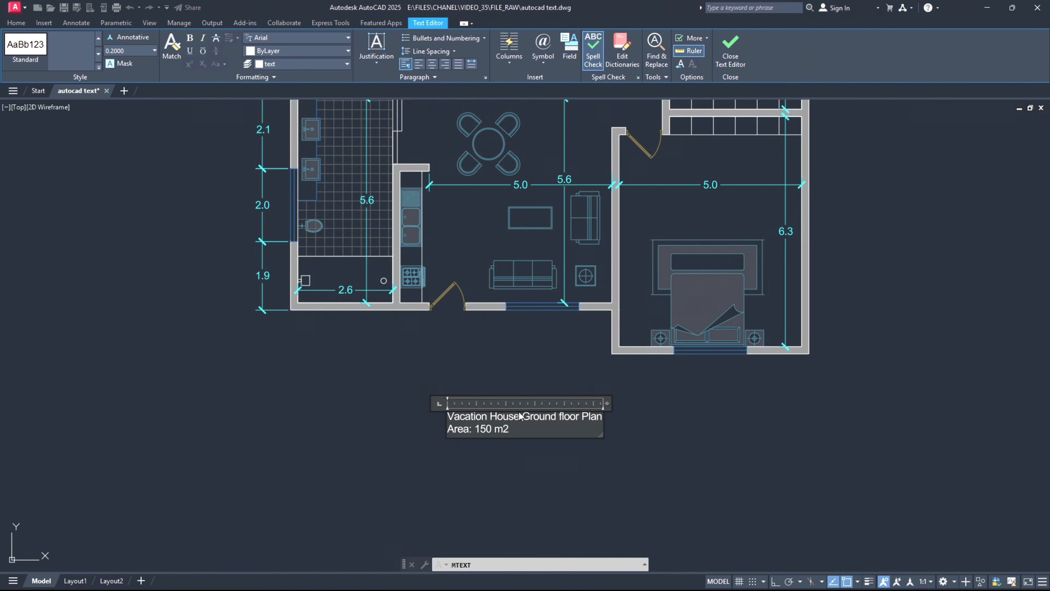
Step: Apply the DIM text style to both lines of the multiline text
scroll(547, 438, down, 3)
scroll(541, 439, up, 3)
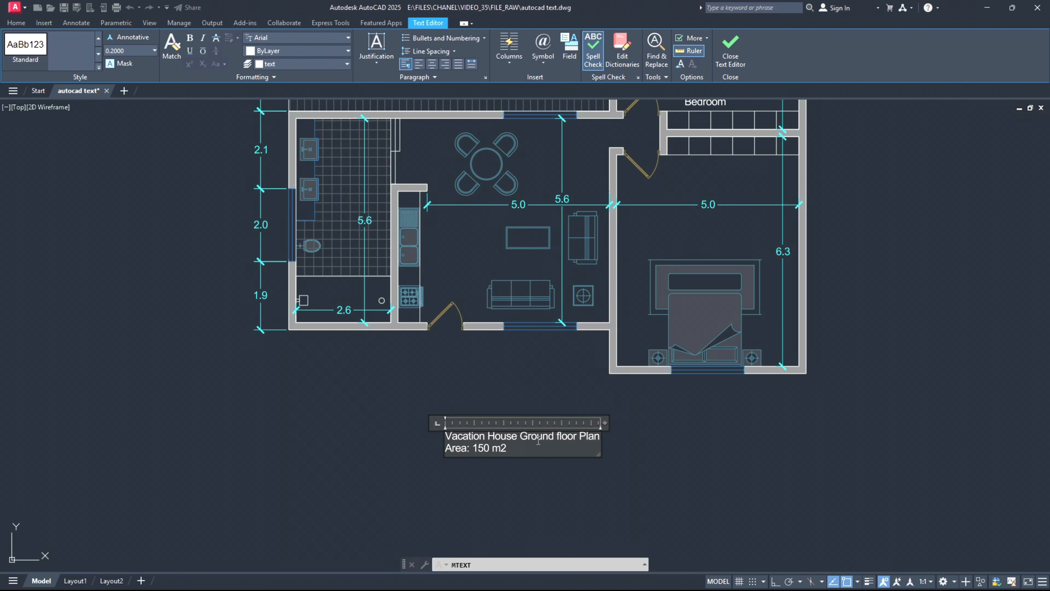
drag(525, 449, 434, 434)
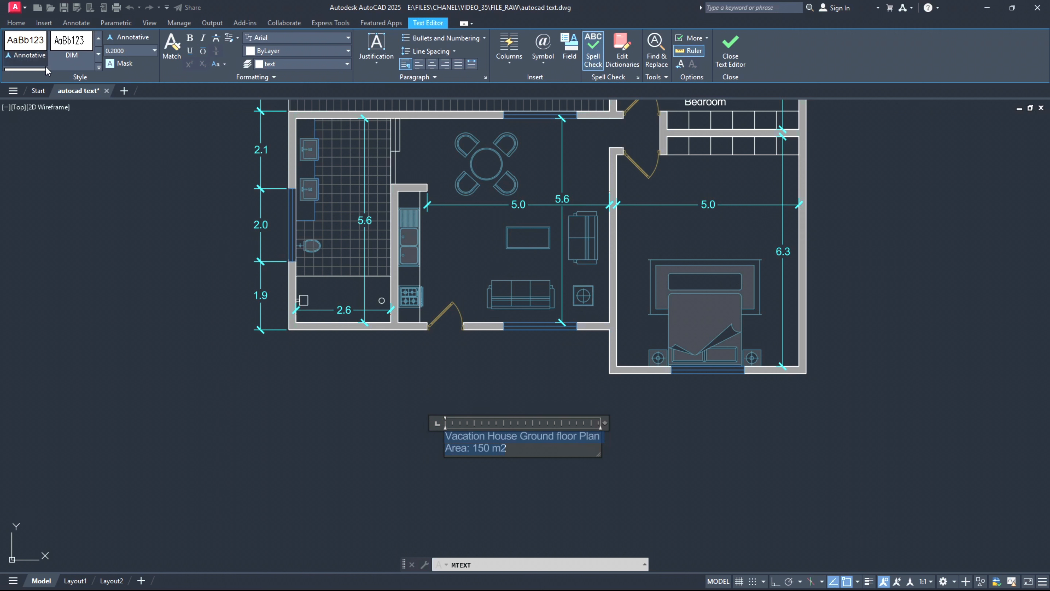
click(72, 55)
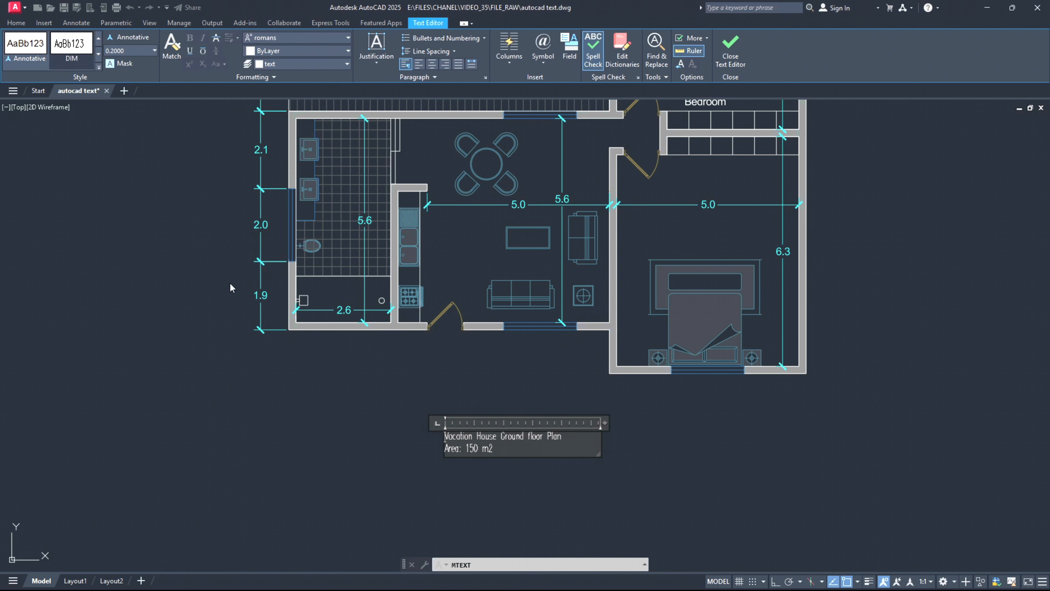
Step: Switch the multiline text to the Standard text style and accept the style change
scroll(483, 438, up, 4)
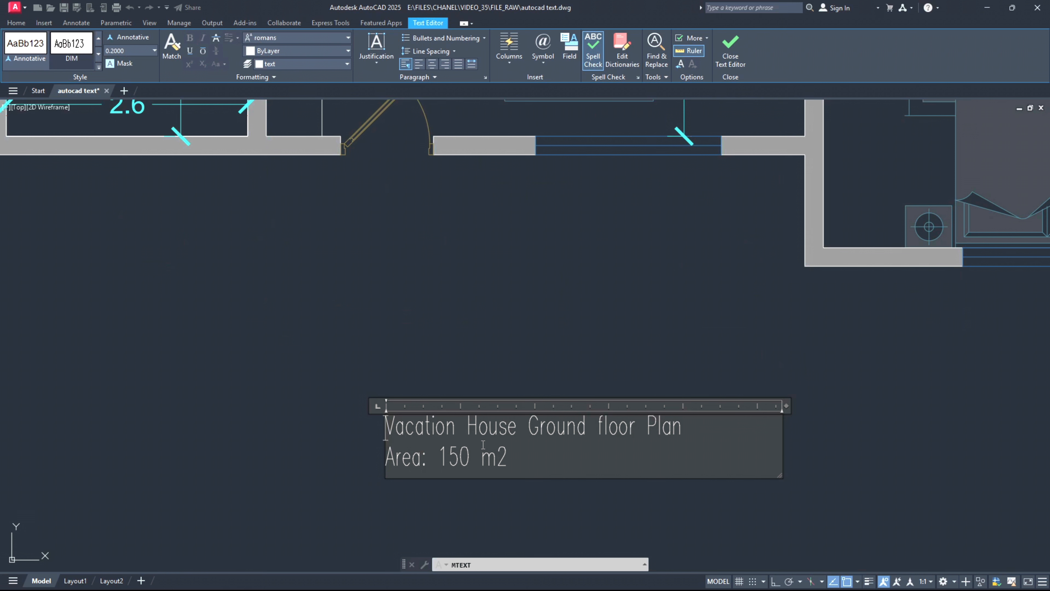
scroll(70, 46, down, 1)
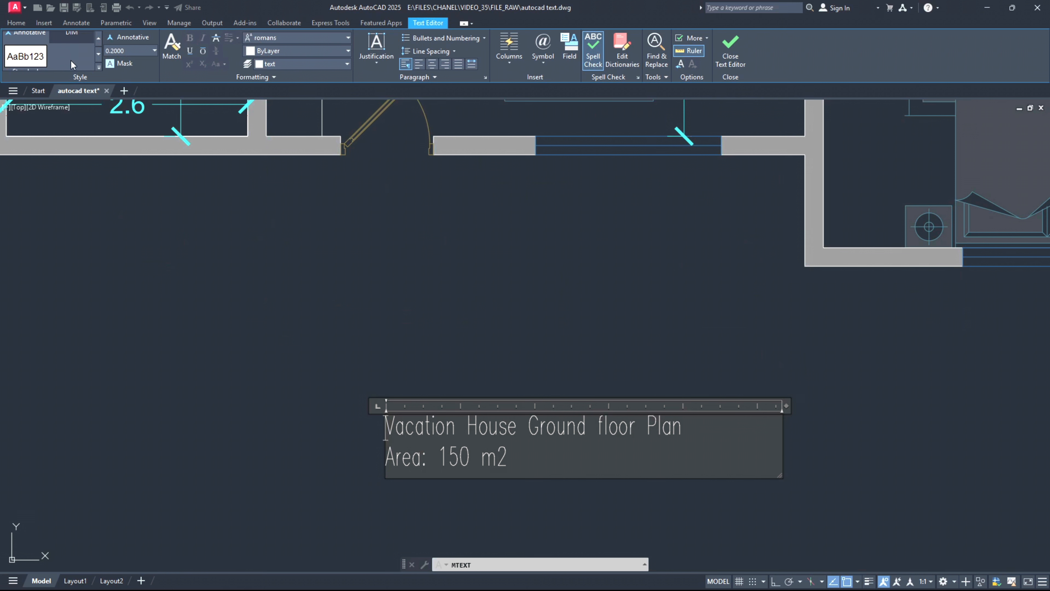
click(29, 54)
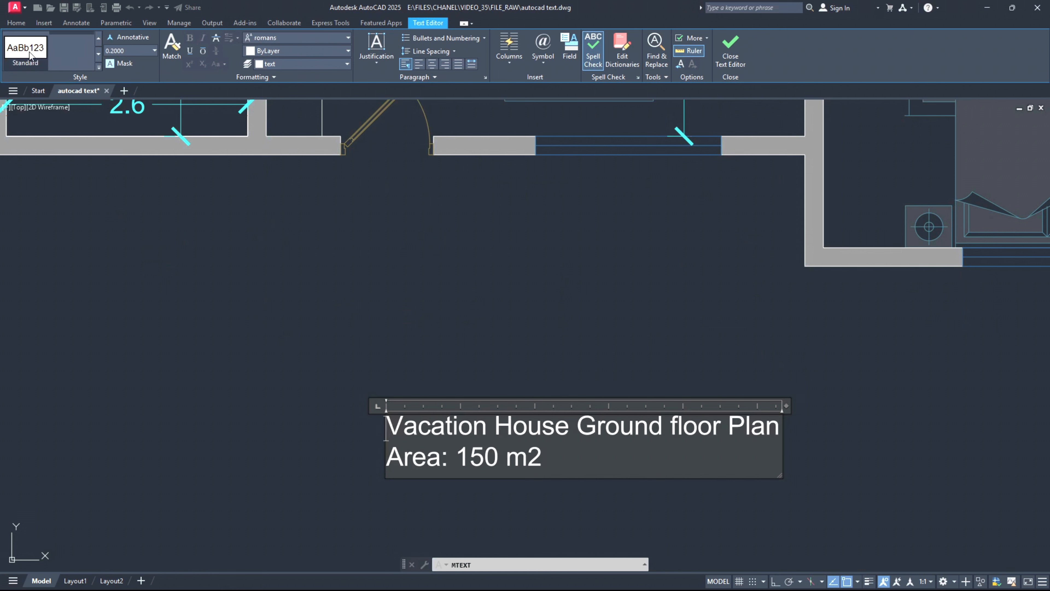
click(29, 52)
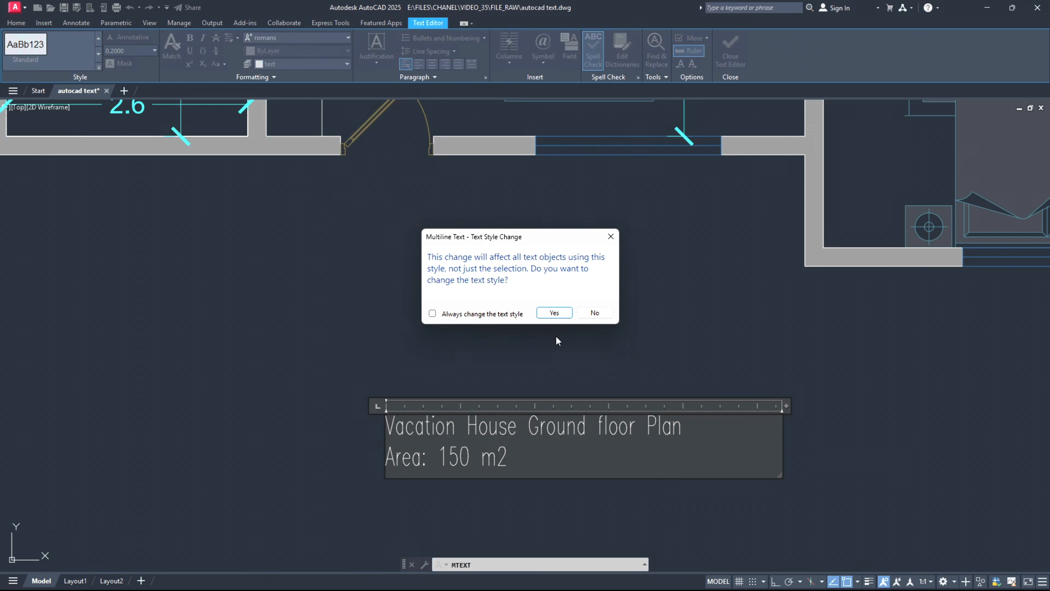
click(556, 314)
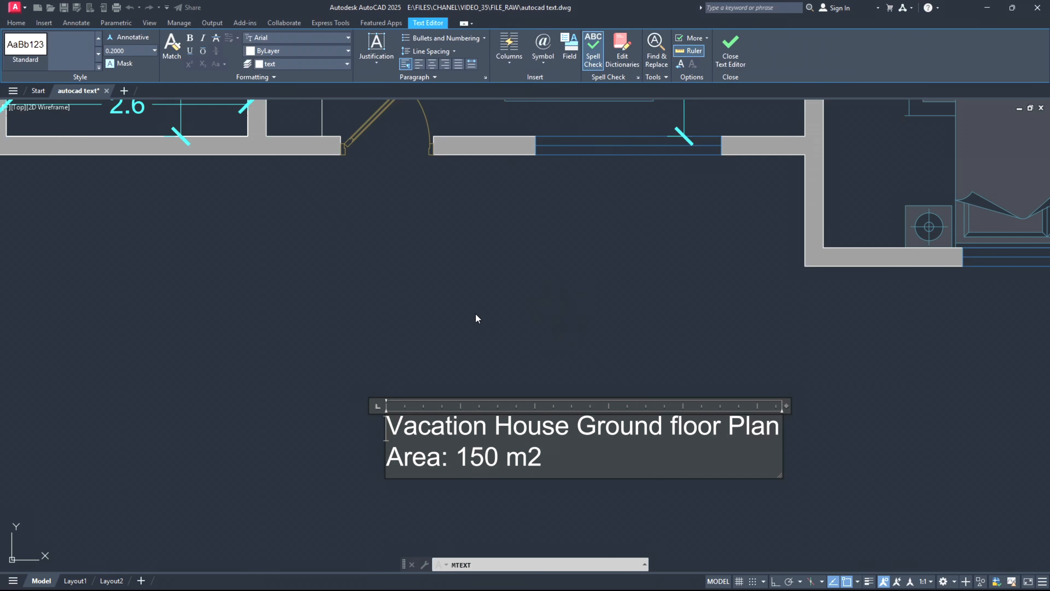
Step: Try to set the multiline text's height to 0.25 without selecting its lines
click(140, 54)
text(0.25)
key(Return)
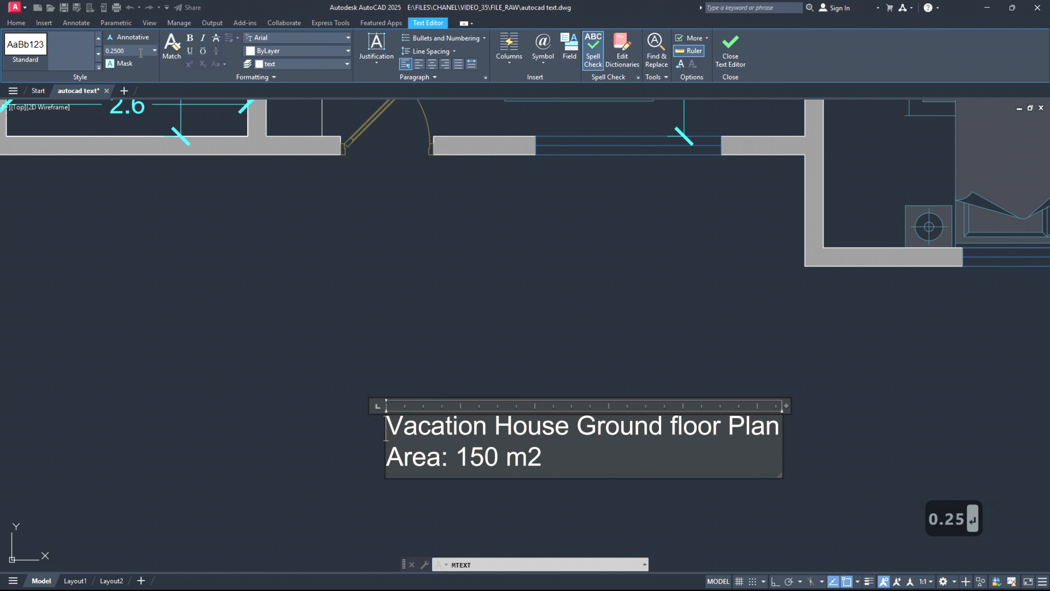
Step: Set the height of both selected text lines to 0.25 and widen the text box until the title fits on one line
drag(542, 456, 383, 422)
click(123, 51)
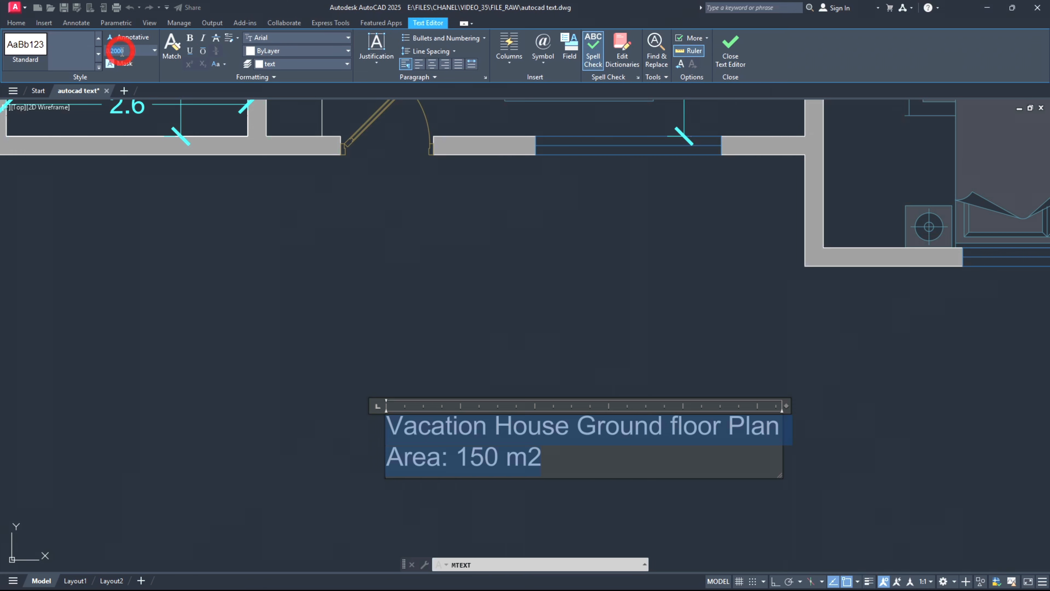
text(0.25)
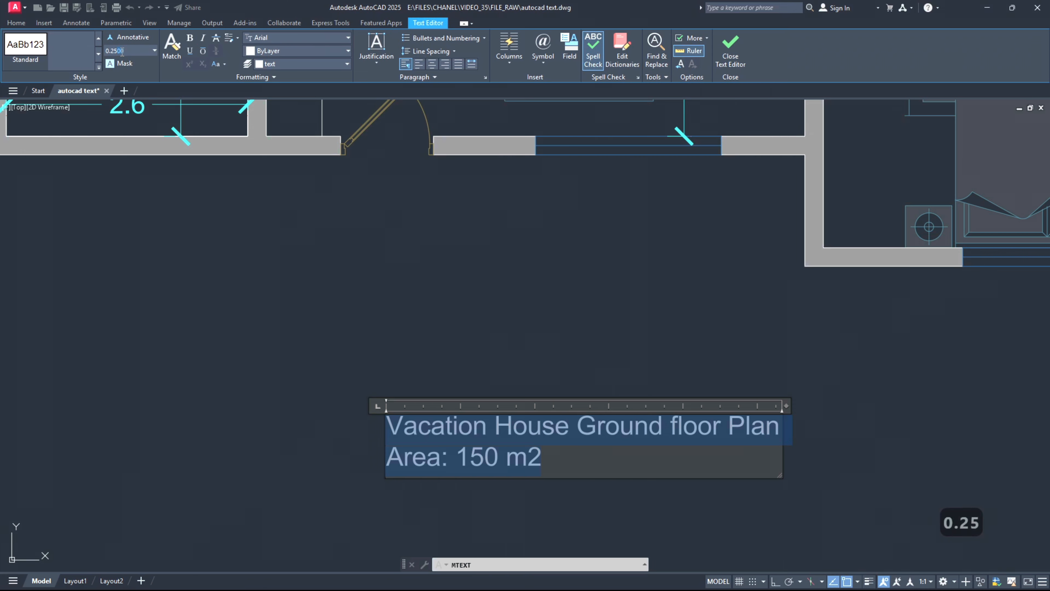
key(Return)
scroll(376, 316, down, 2)
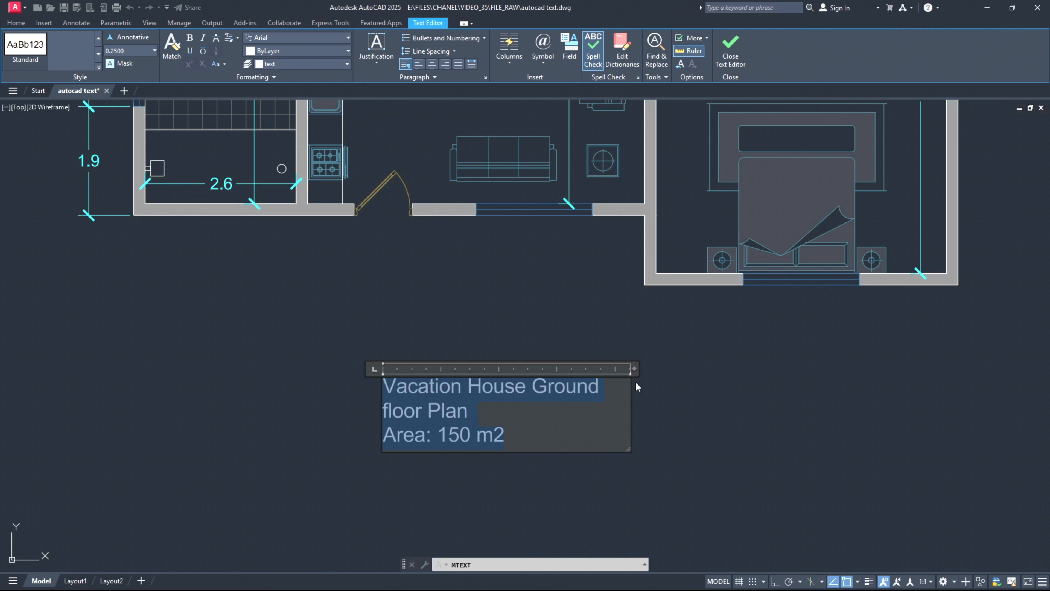
drag(634, 371, 700, 368)
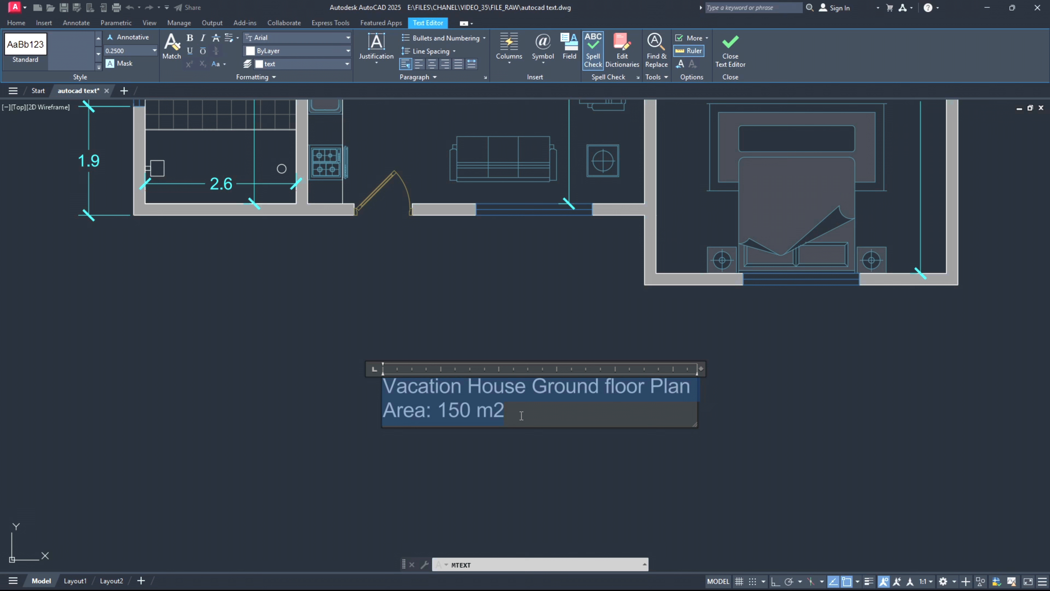
Step: Make both lines red (237,31,36) and bold, widening the text box to keep the title on one line
click(279, 50)
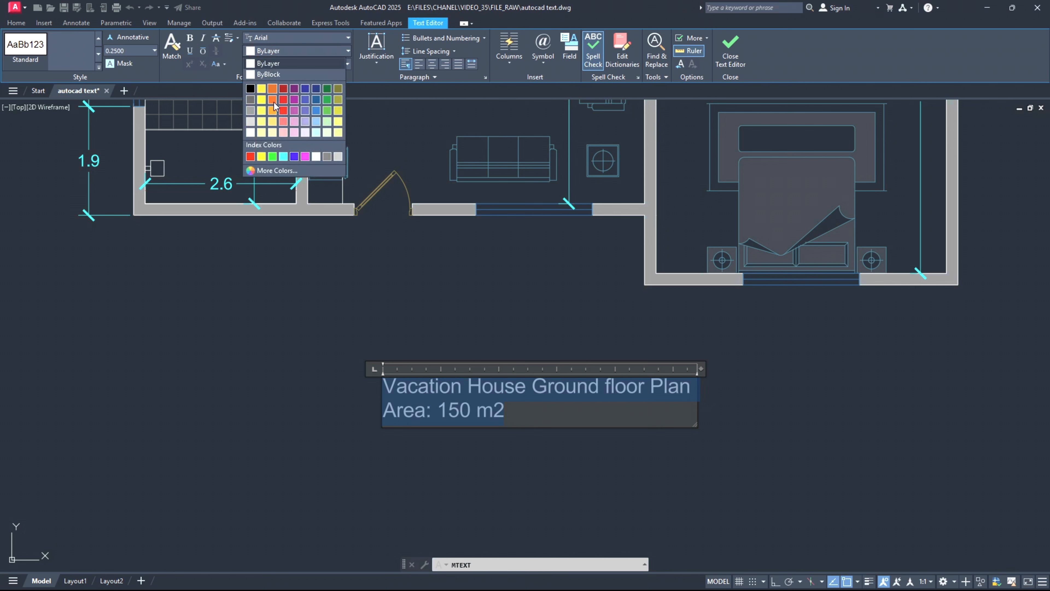
click(279, 111)
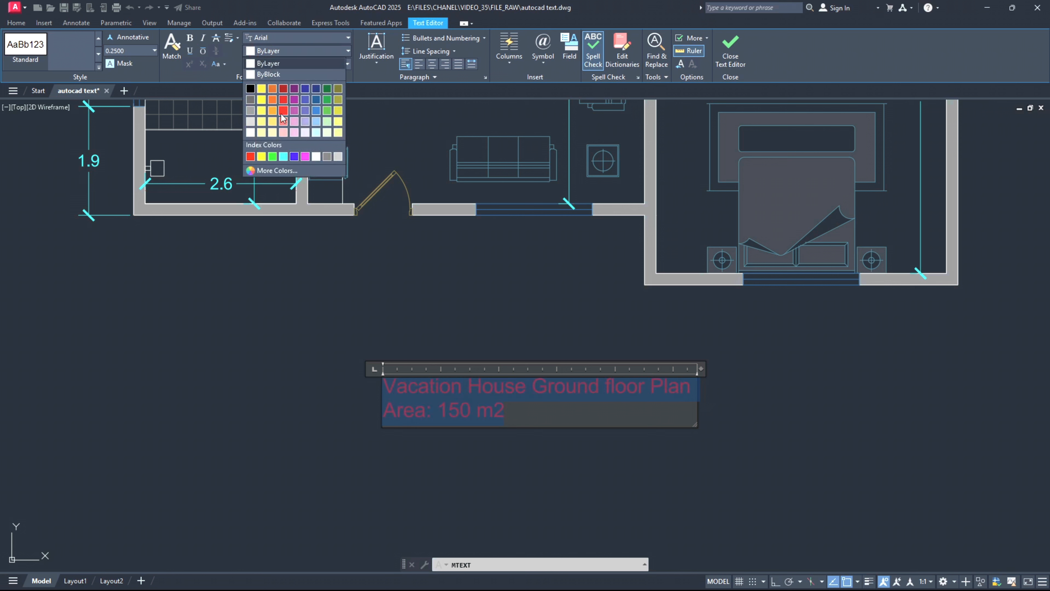
click(189, 38)
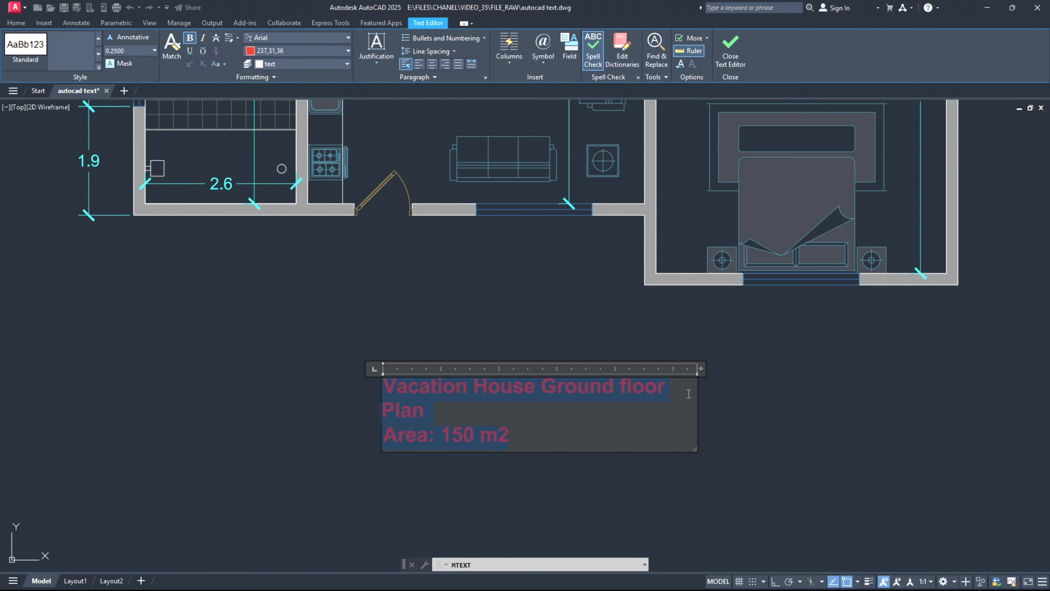
drag(702, 371, 712, 370)
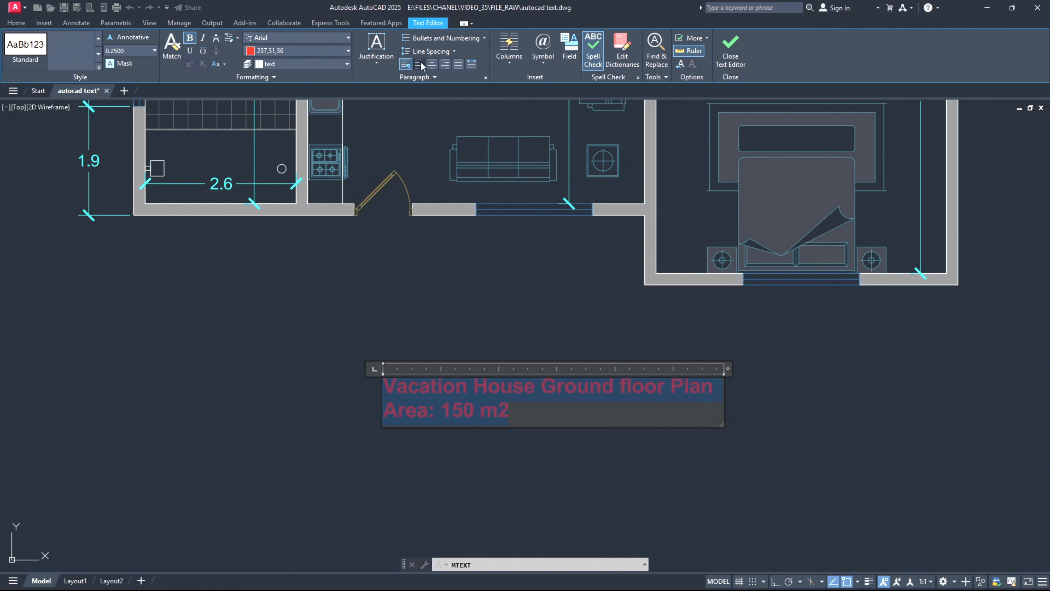
Step: Center both lines of the multiline text and close the text editor
click(430, 65)
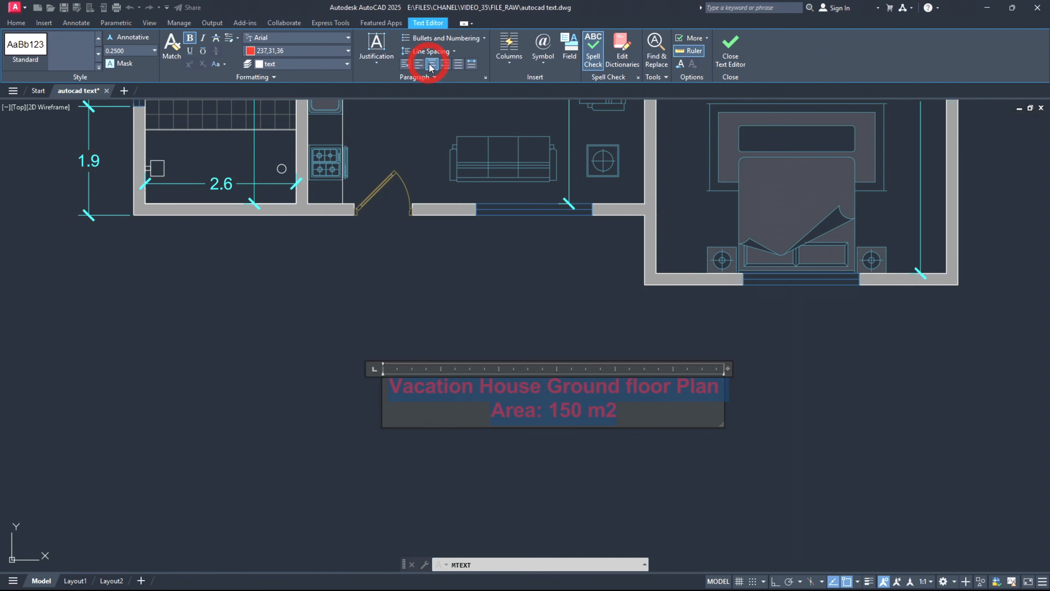
middle_drag(459, 286, 446, 315)
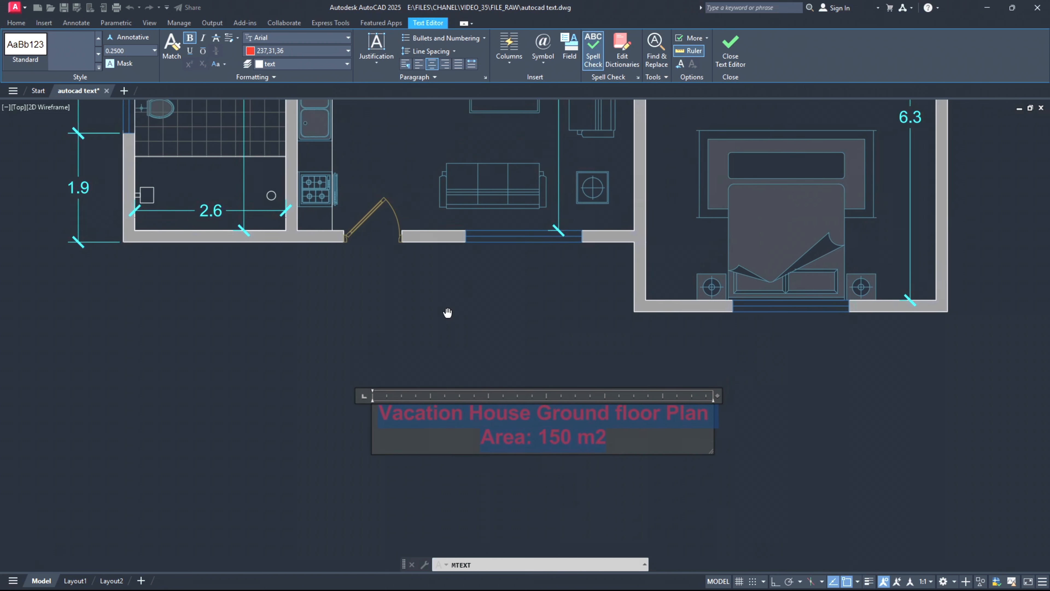
click(731, 66)
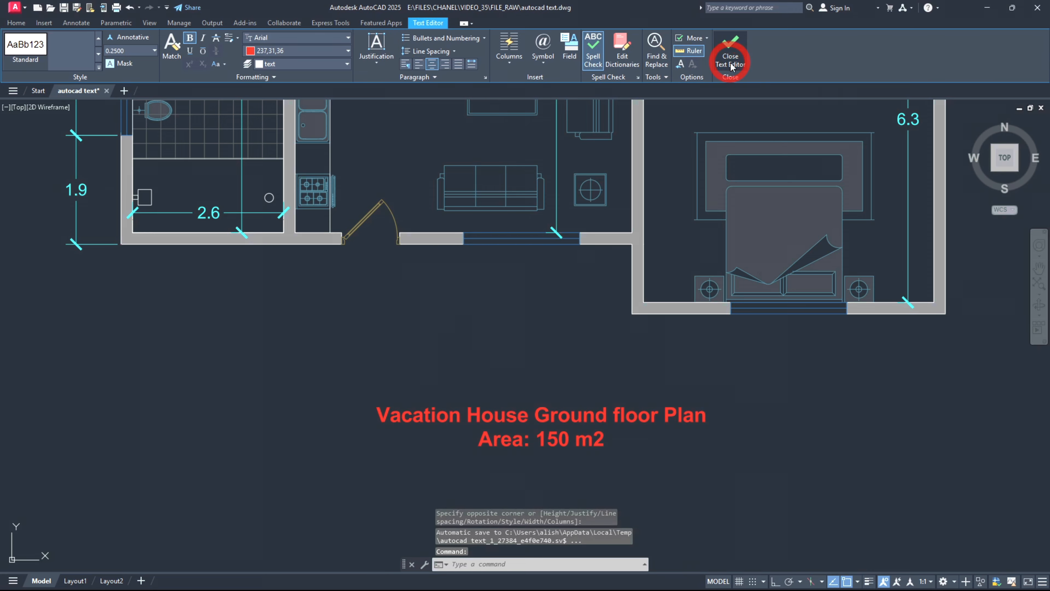
Step: Reopen the red title text below the floor plan for editing and leave the editor
scroll(533, 356, down, 3)
middle_drag(511, 327, 522, 391)
scroll(522, 388, down, 1)
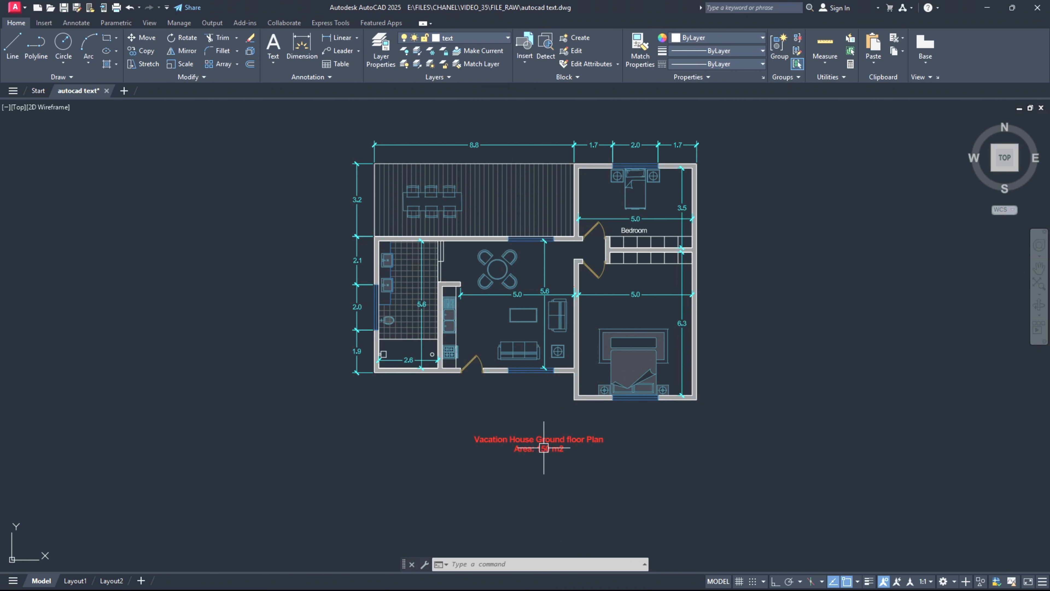
double_click(532, 445)
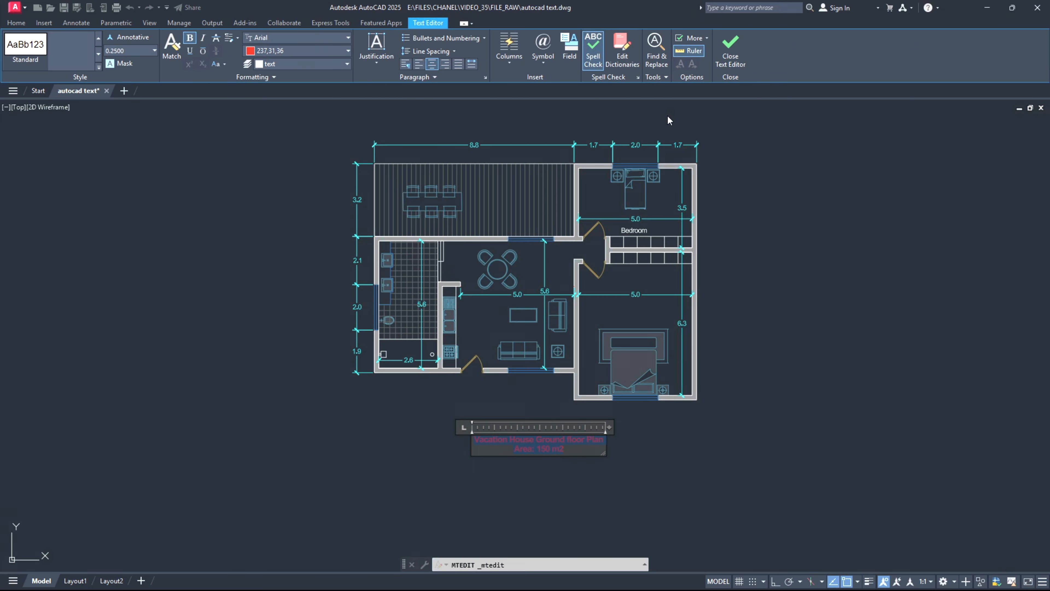
click(731, 182)
key(Escape)
Step: Open the properties of the single-line Bedroom label and set its color to Red
scroll(630, 230, up, 4)
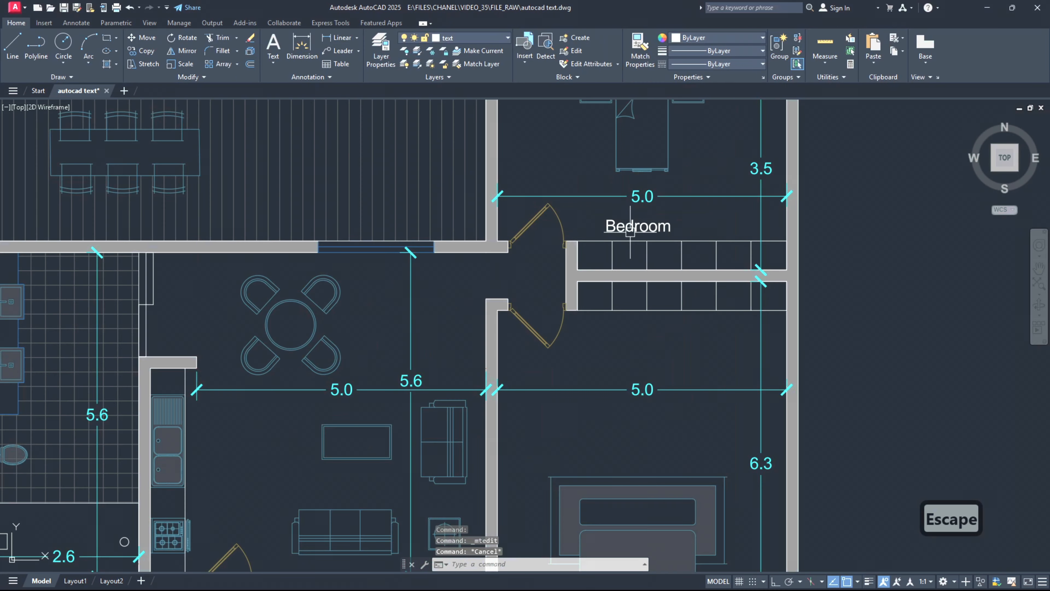
scroll(630, 226, up, 2)
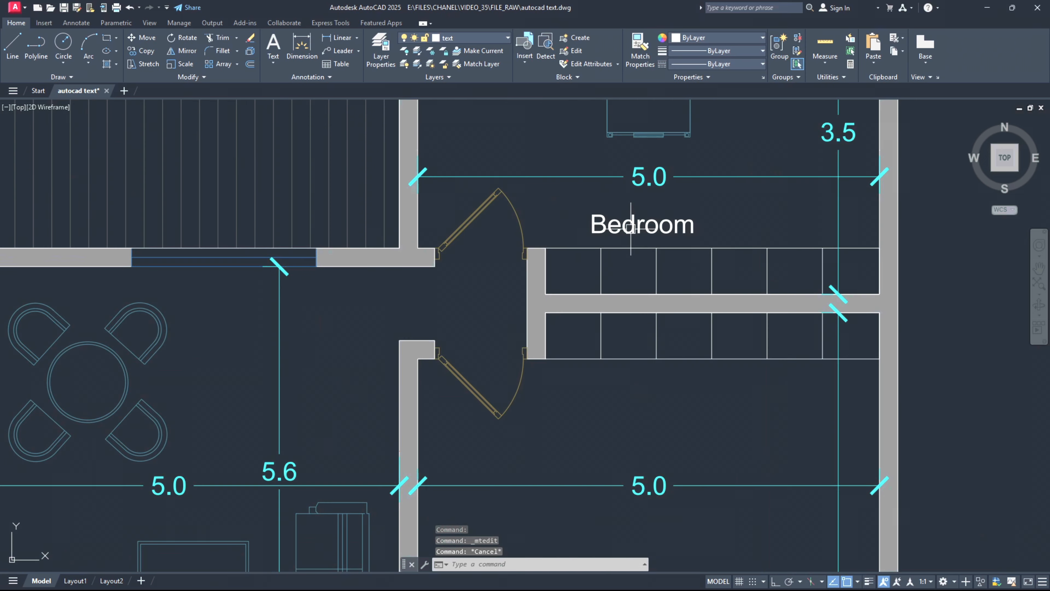
click(630, 228)
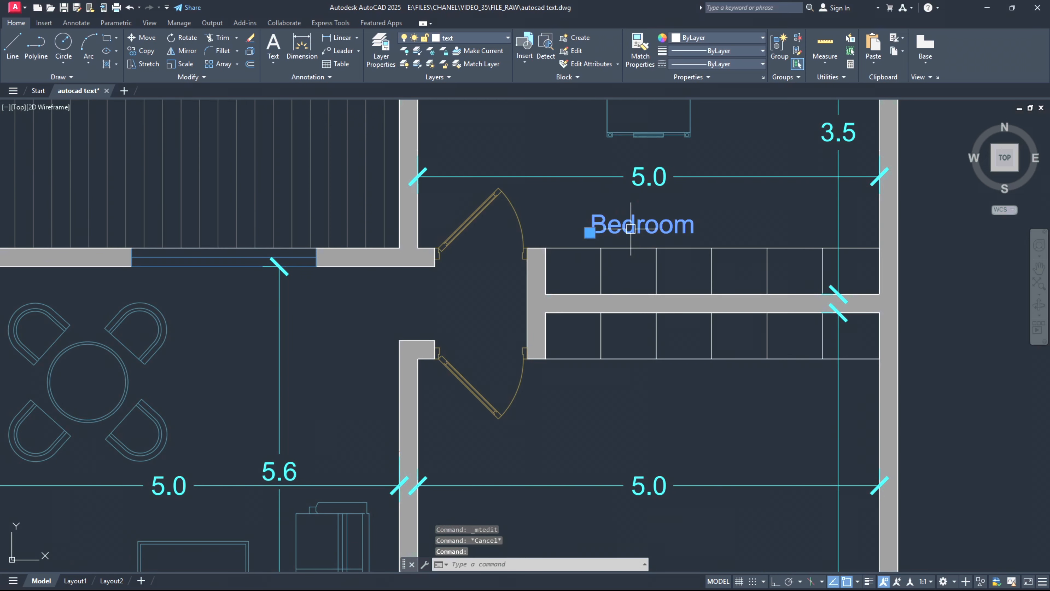
text(pr)
key(Return)
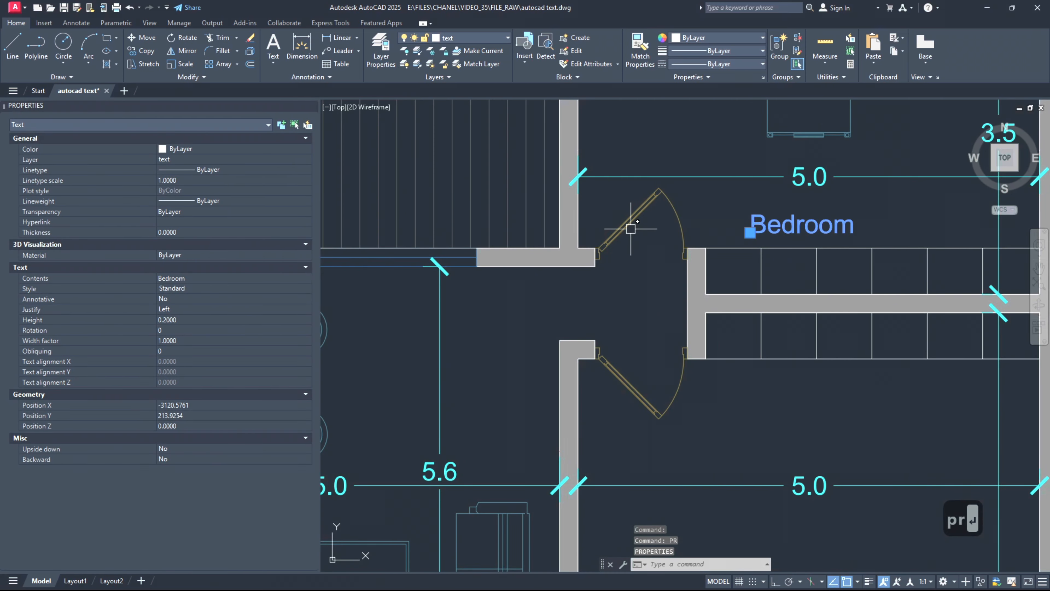
click(206, 149)
click(193, 179)
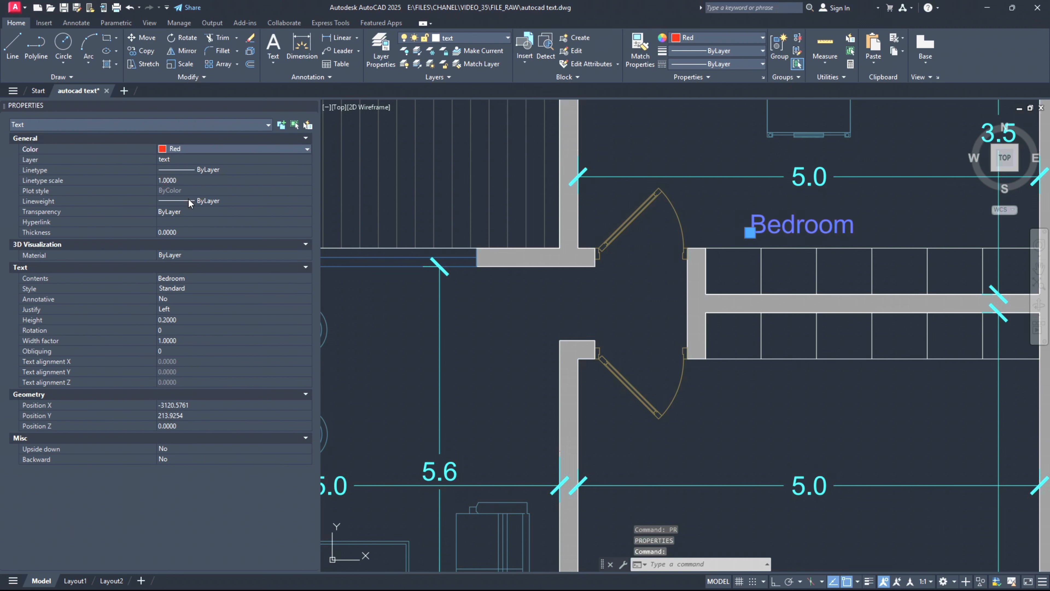
Step: Set the Bedroom label's text height to 0.25 and deselect it
click(188, 322)
text(0.2)
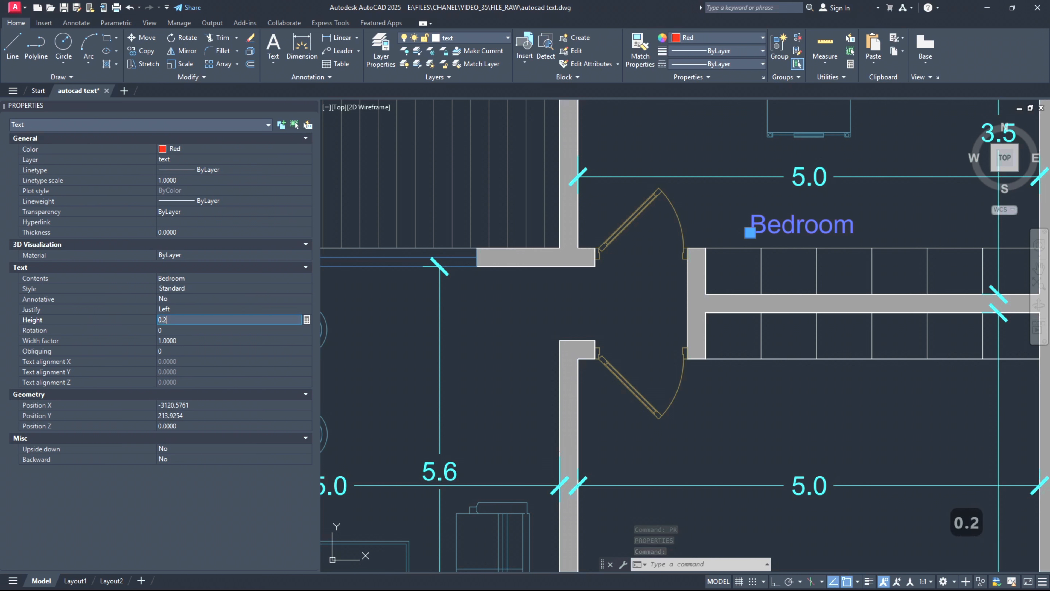
text(5)
key(Return)
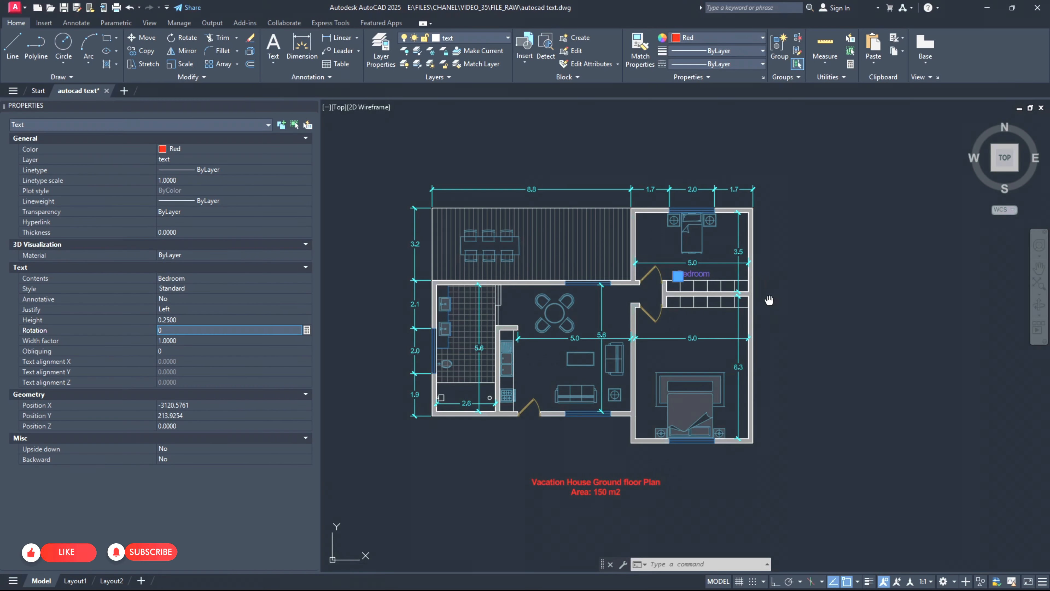
key(Escape)
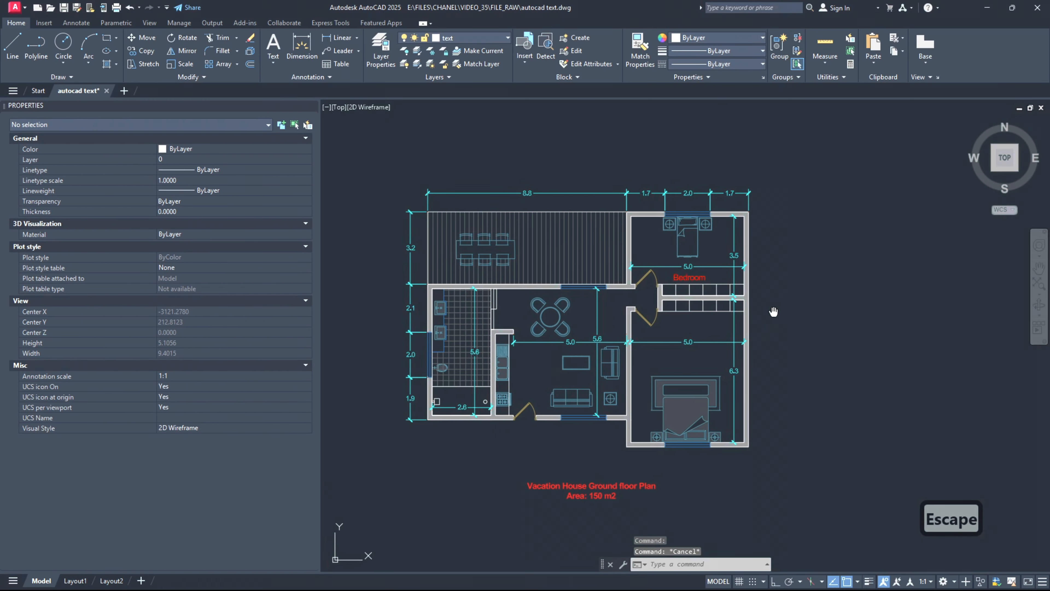